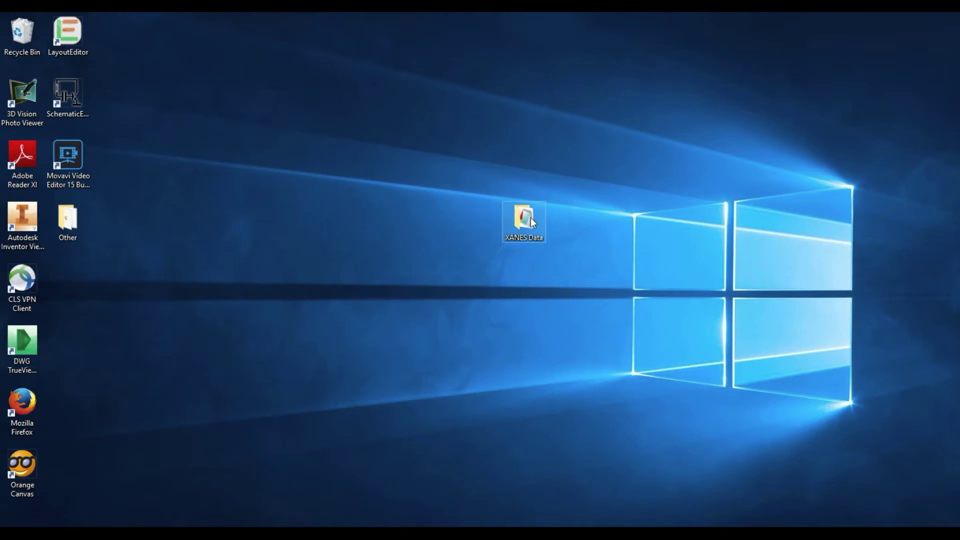
Step: Open 'XANES Example - Fe' from the XANES Data folder in Notepad
double_click(532, 222)
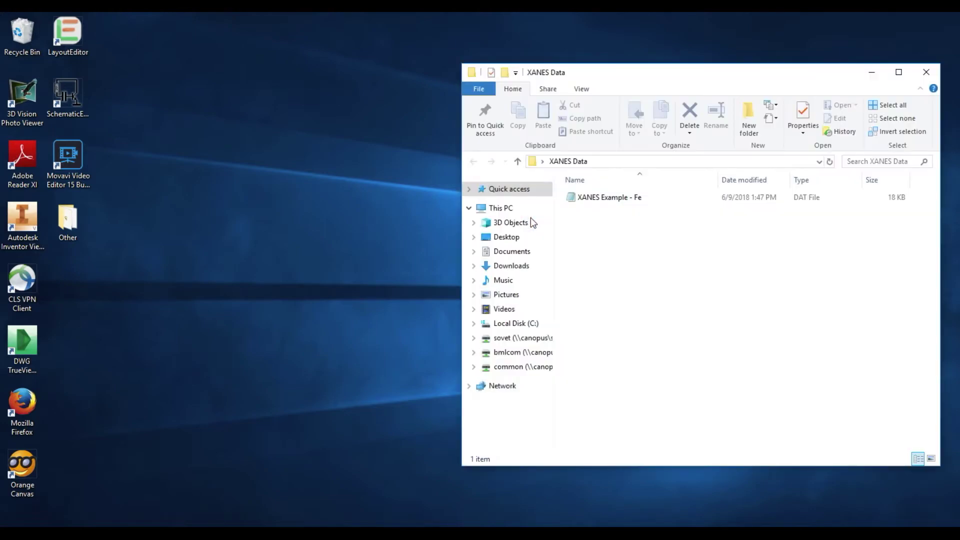
click(616, 200)
right_click(615, 199)
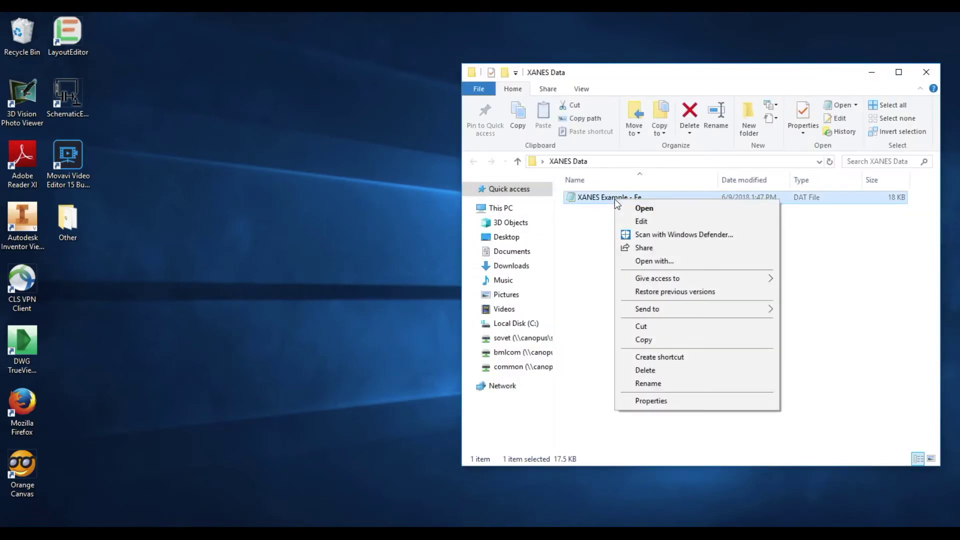
click(672, 264)
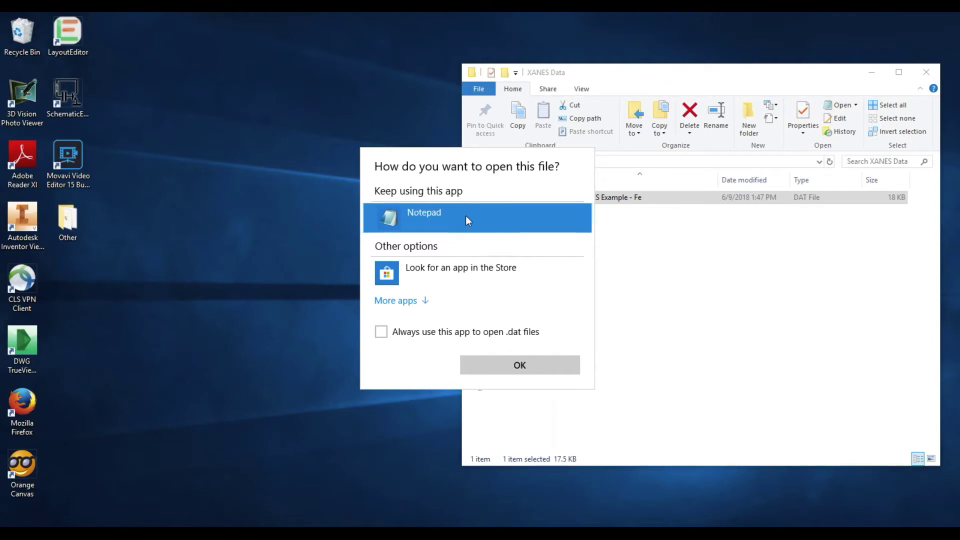
click(540, 370)
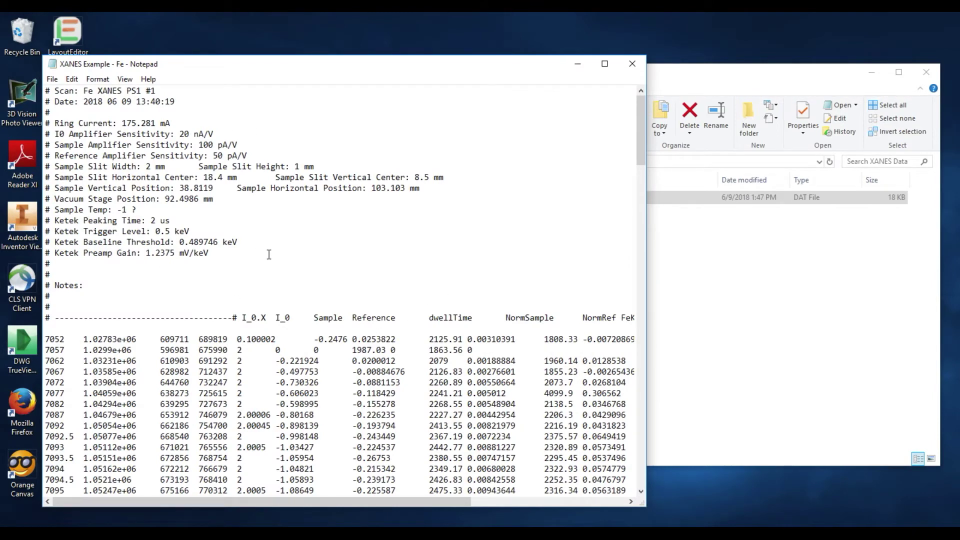
Step: Select all of the Fe XANES scan text in Notepad and copy it
click(72, 79)
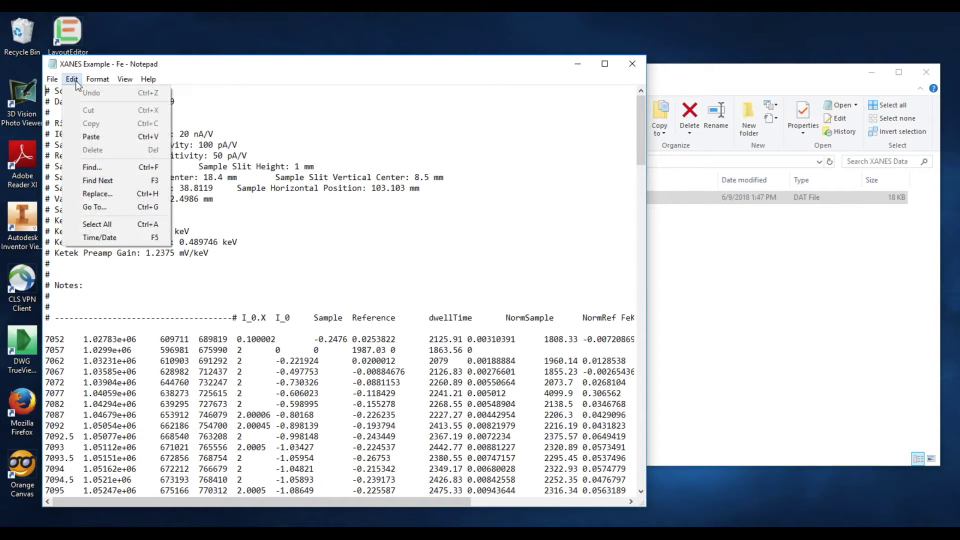
click(126, 228)
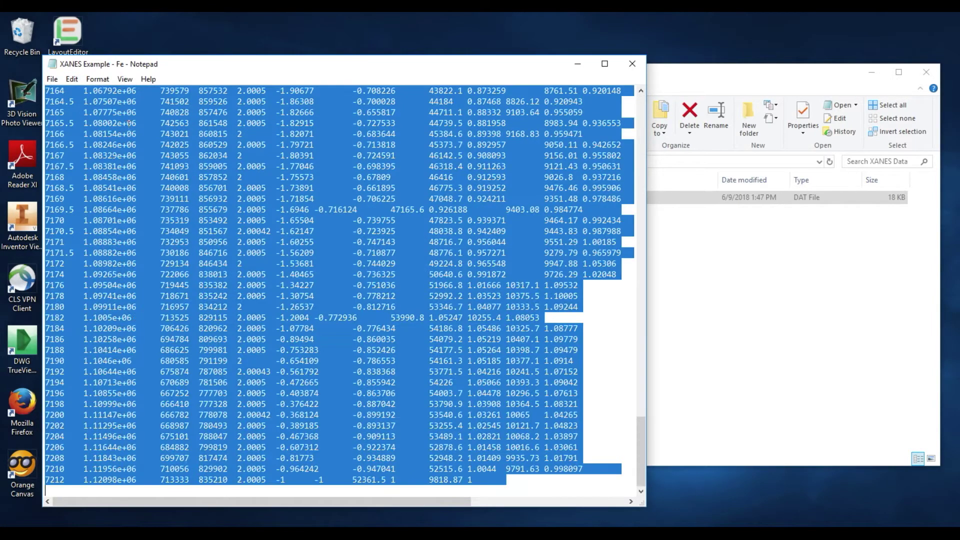
click(73, 80)
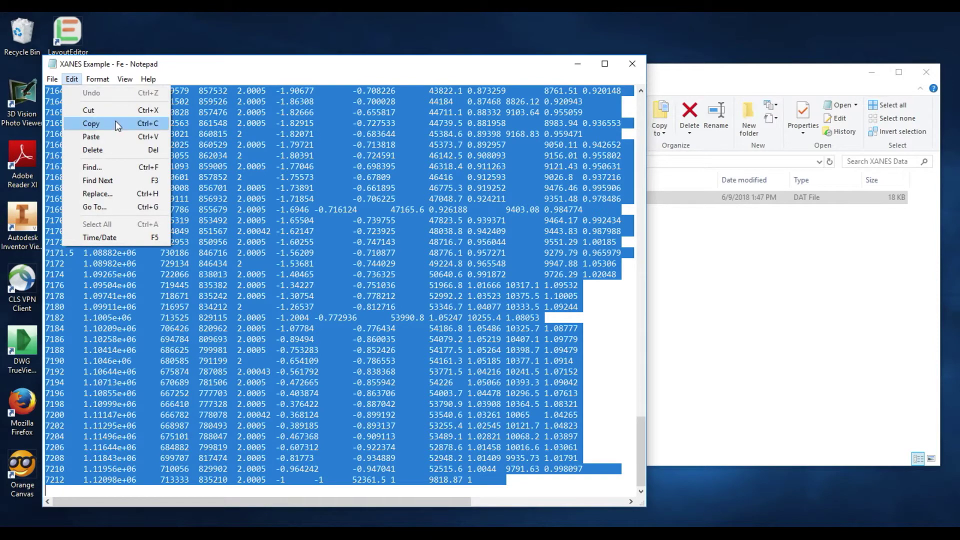
click(117, 123)
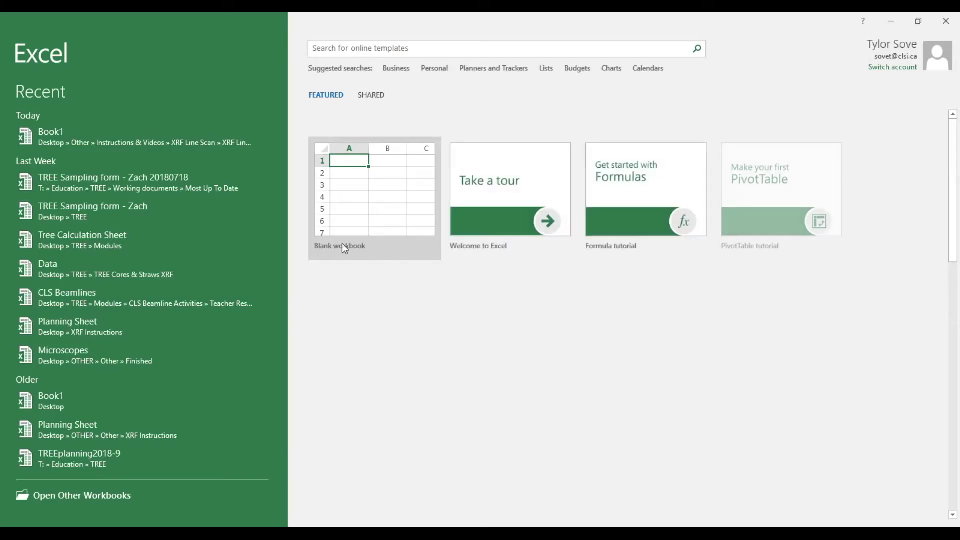
Step: Create a blank workbook and paste the scan data into A1 as Keep Text Only
click(342, 243)
right_click(40, 99)
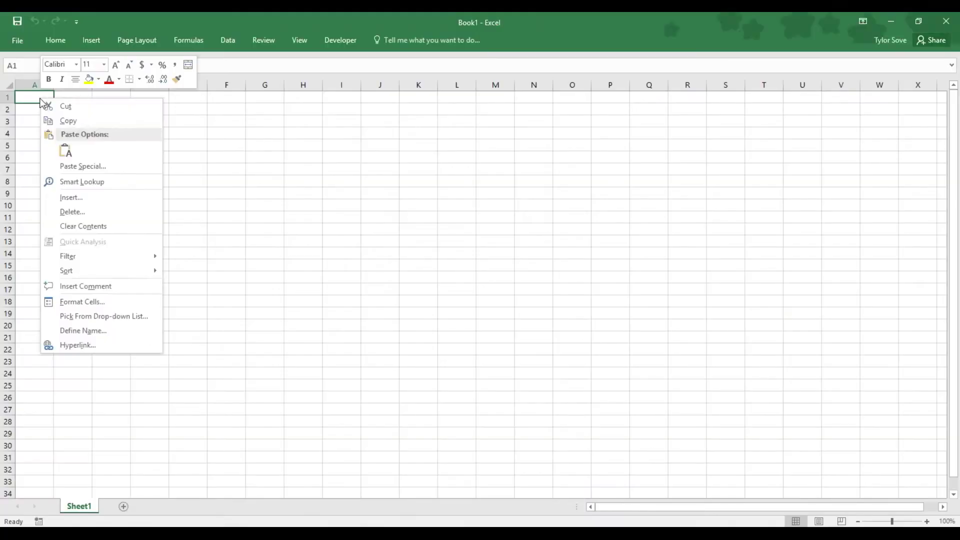
click(66, 150)
click(512, 192)
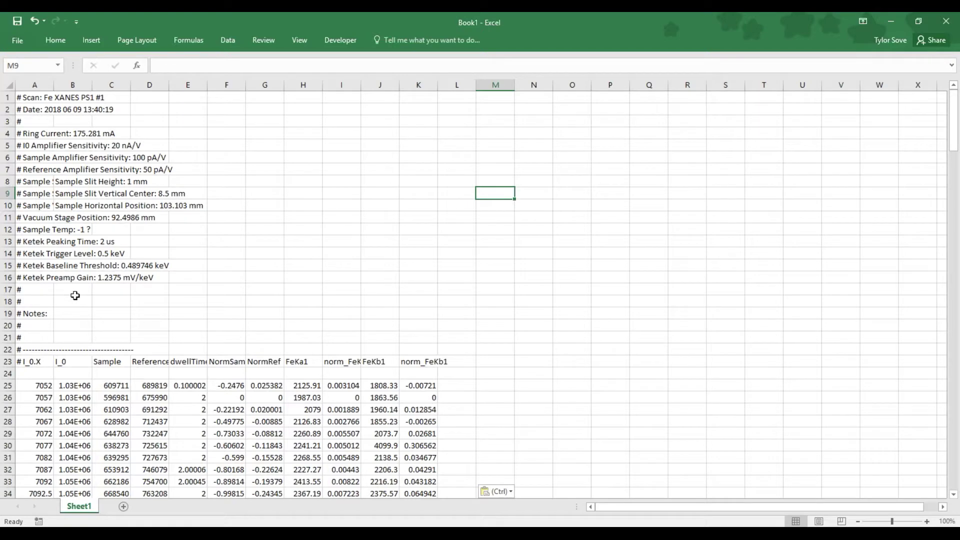
Step: Delete comment rows 1–22 so the column headings start in row 1
click(7, 98)
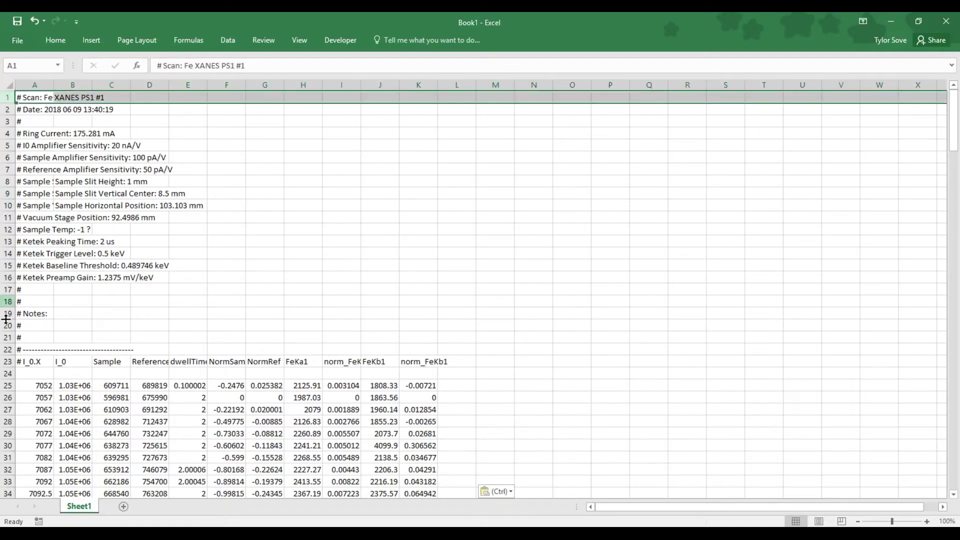
shift+click(2, 350)
right_click(14, 216)
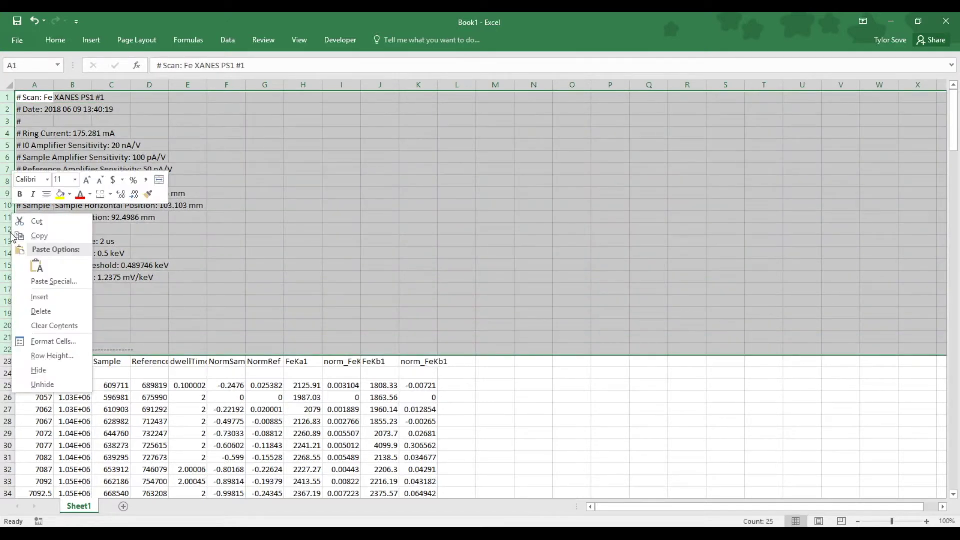
click(36, 311)
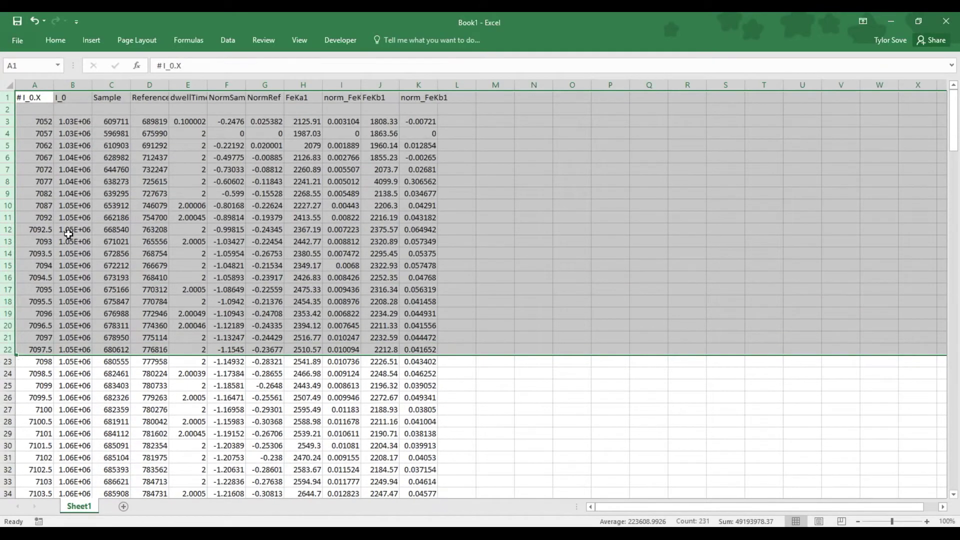
click(43, 97)
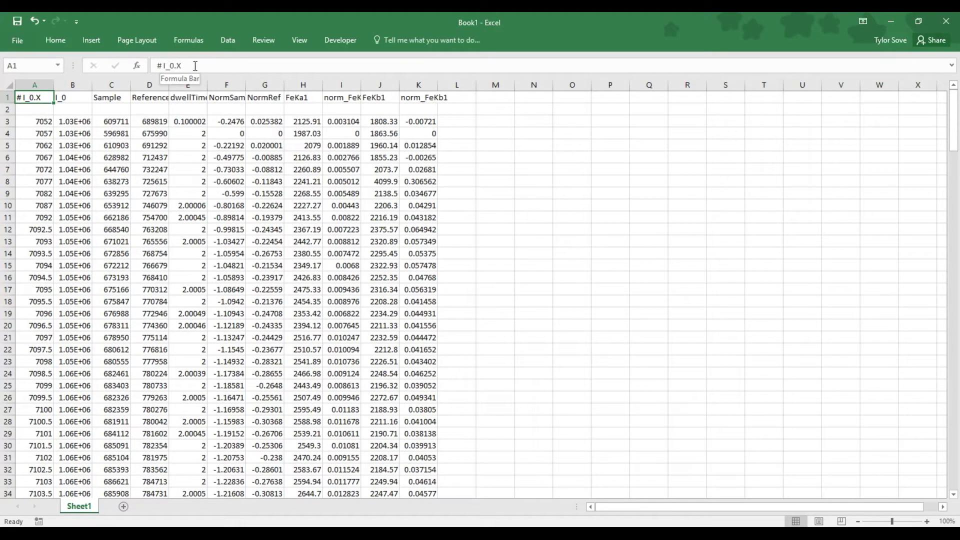
Step: Replace the '#I_0.X' heading in A1 with 'Energy (eV)'
drag(183, 65, 111, 69)
text(E)
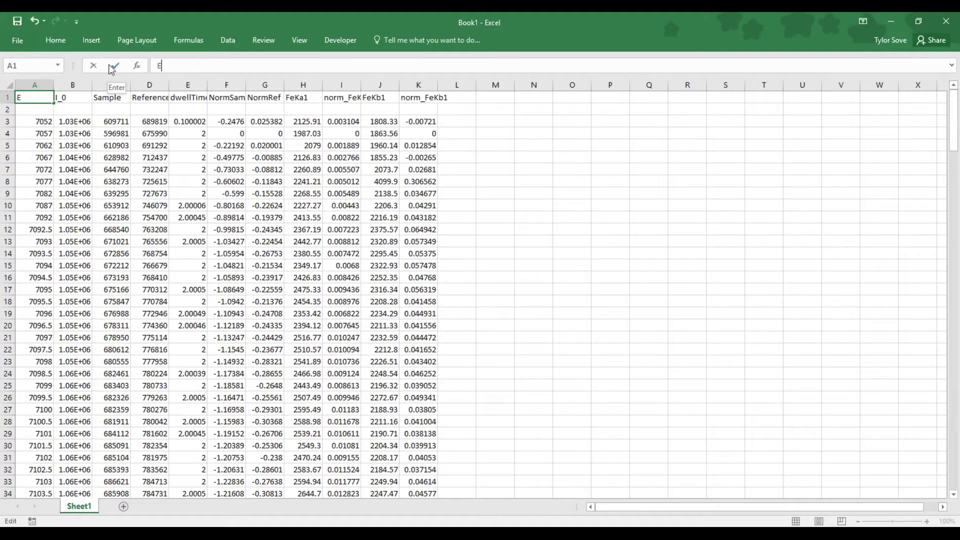
text(nergy (eV))
key(Return)
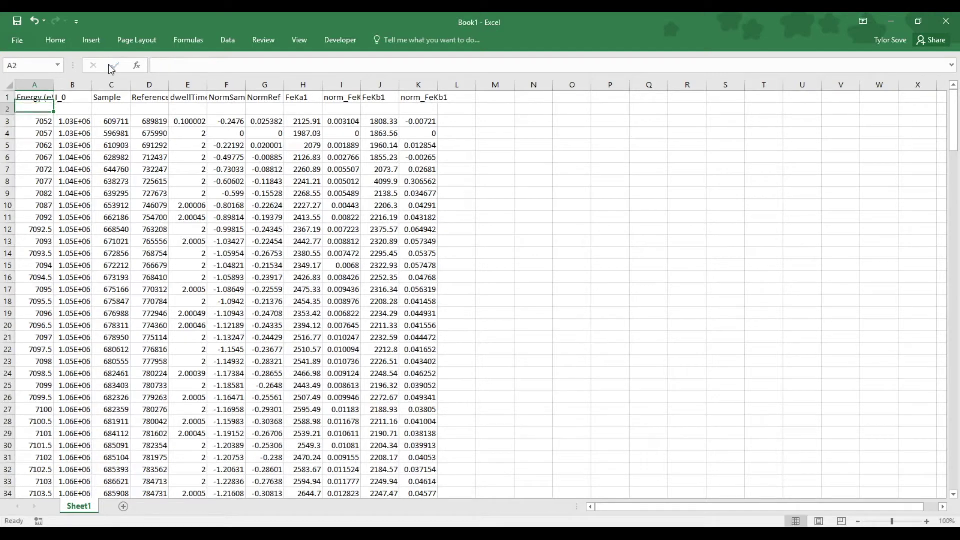
drag(81, 83, 197, 84)
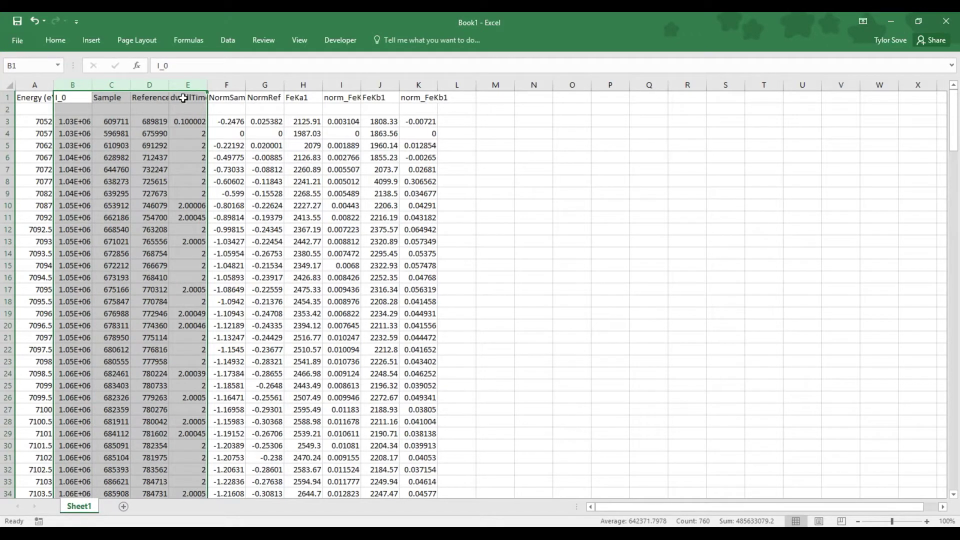
Step: Delete the I_0, Sample, Reference and dwellTime columns, leaving Energy (eV) through norm_FeKb1
click(89, 107)
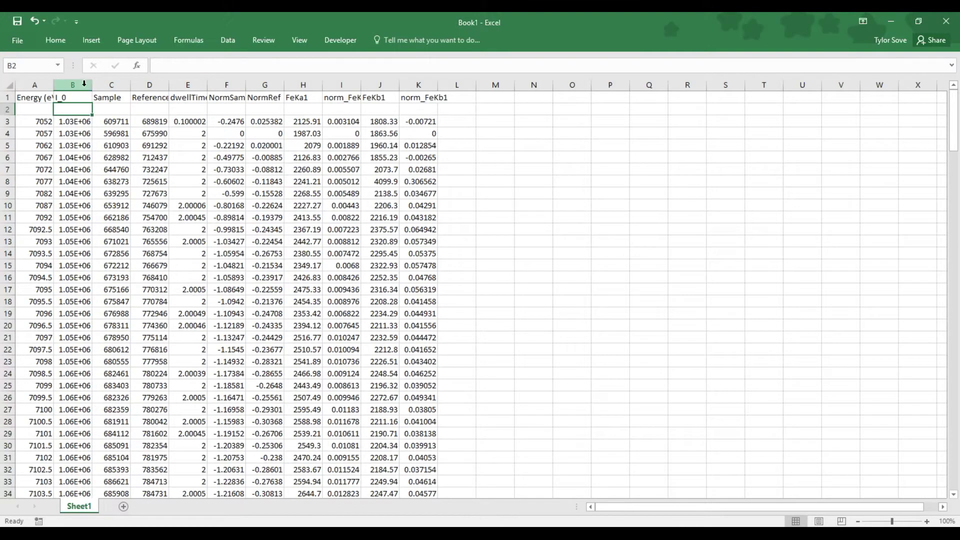
click(74, 84)
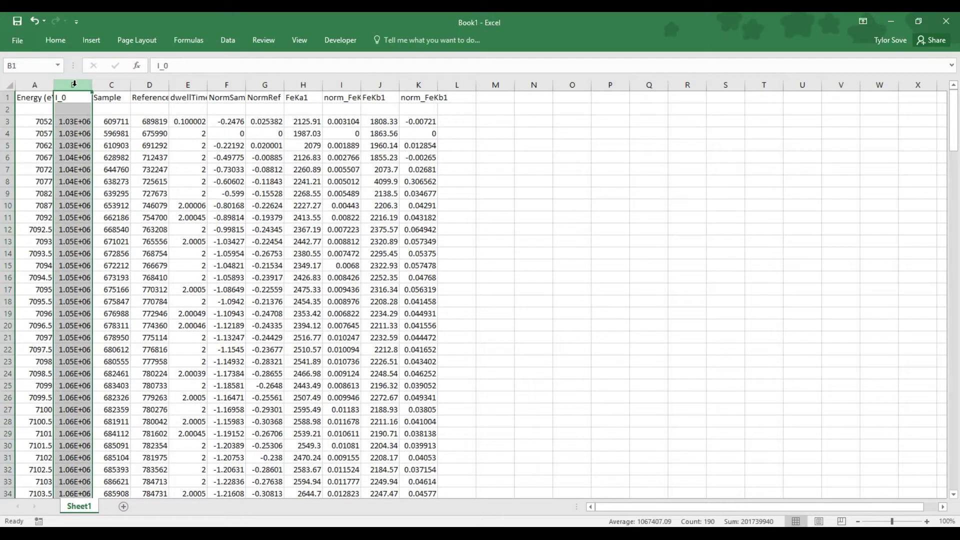
drag(74, 84, 194, 81)
right_click(195, 86)
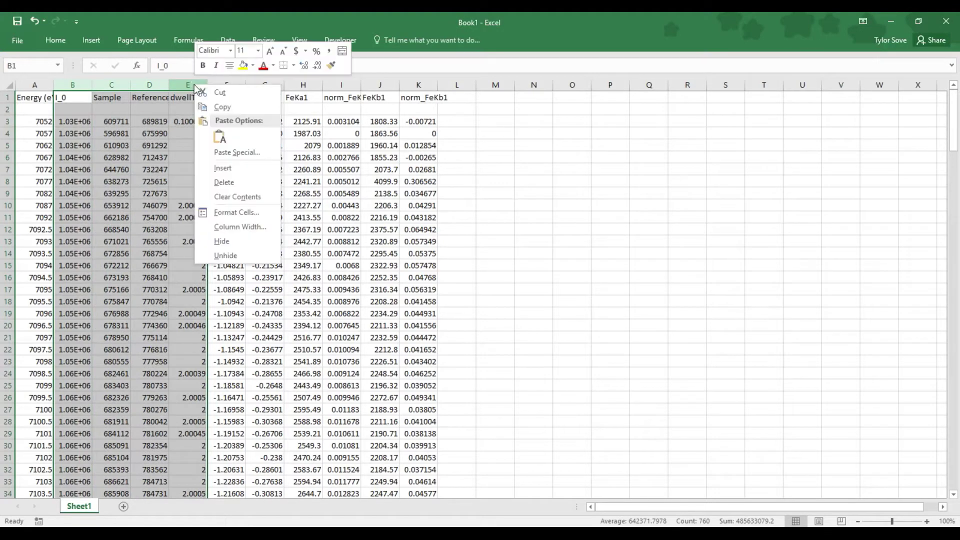
click(221, 183)
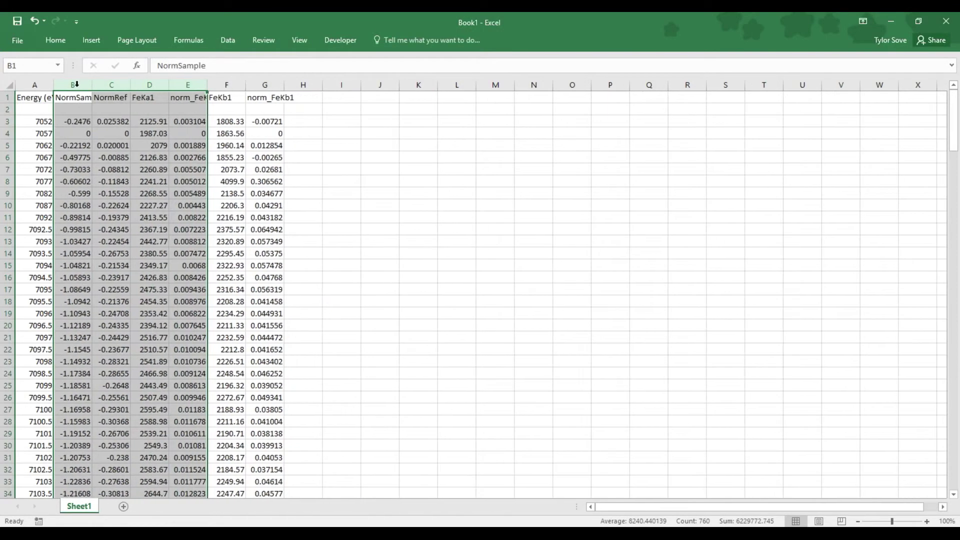
click(225, 111)
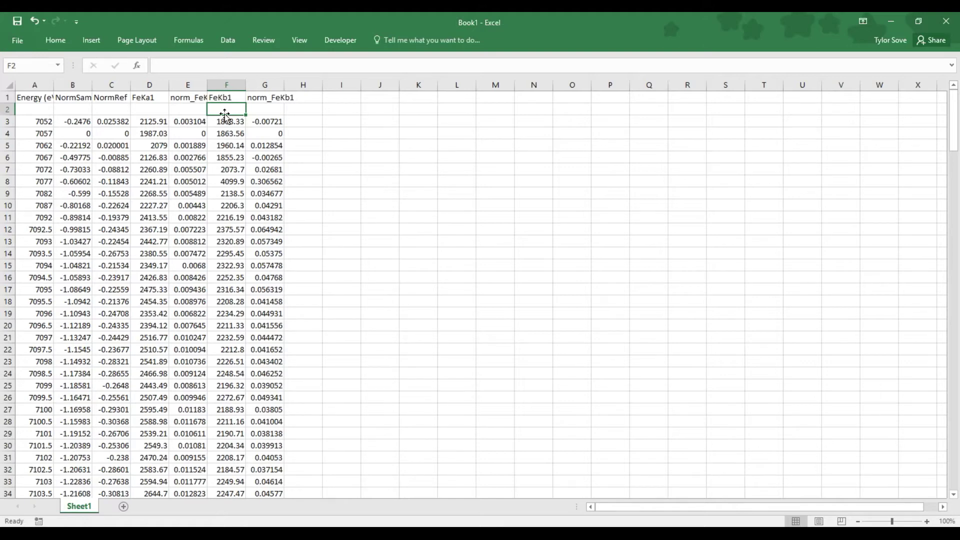
Step: Chart Energy (eV) against NormSample as a Scatter with Smooth Lines
click(70, 95)
click(111, 99)
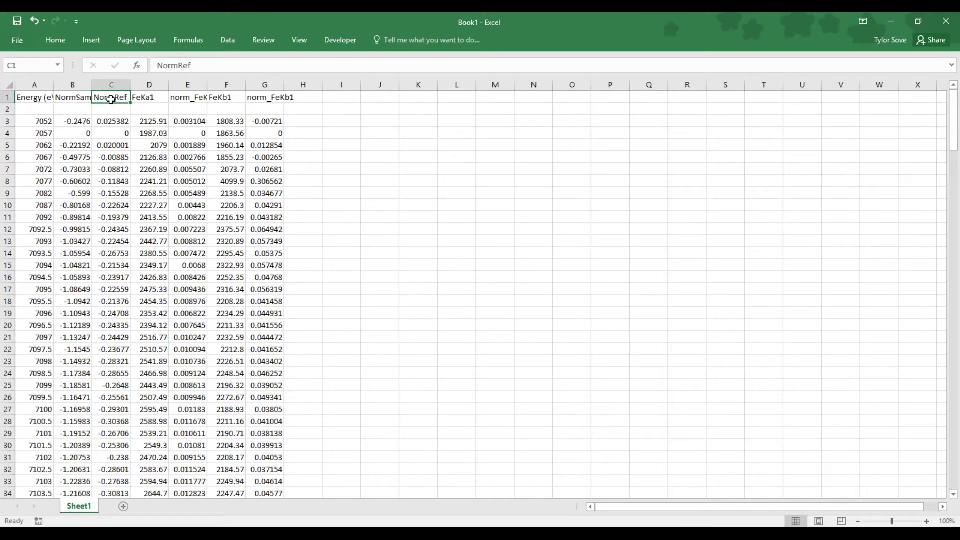
click(36, 85)
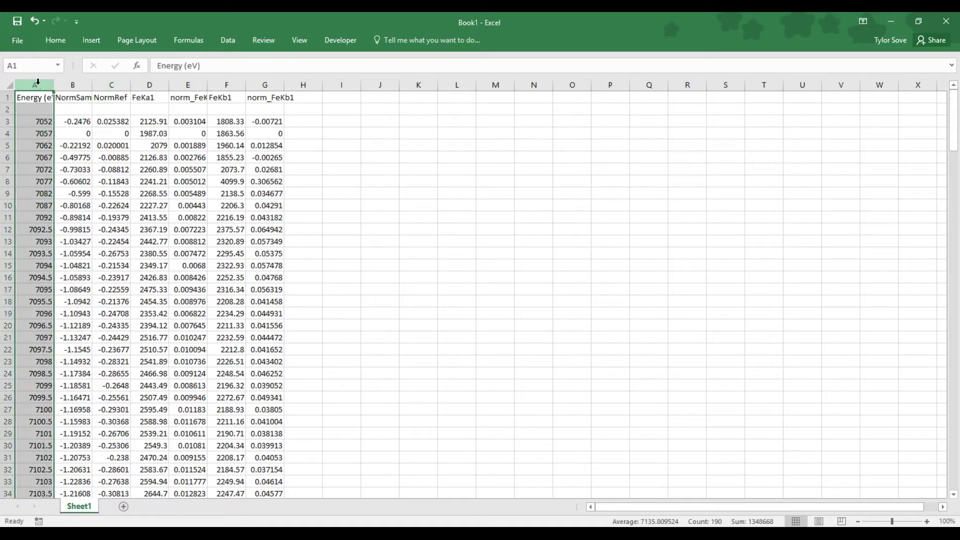
ctrl+click(67, 85)
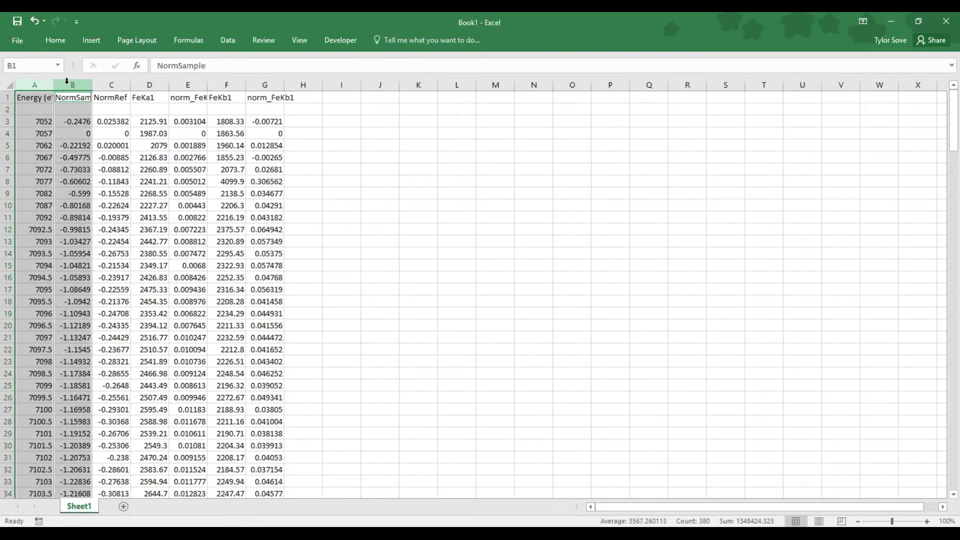
click(91, 40)
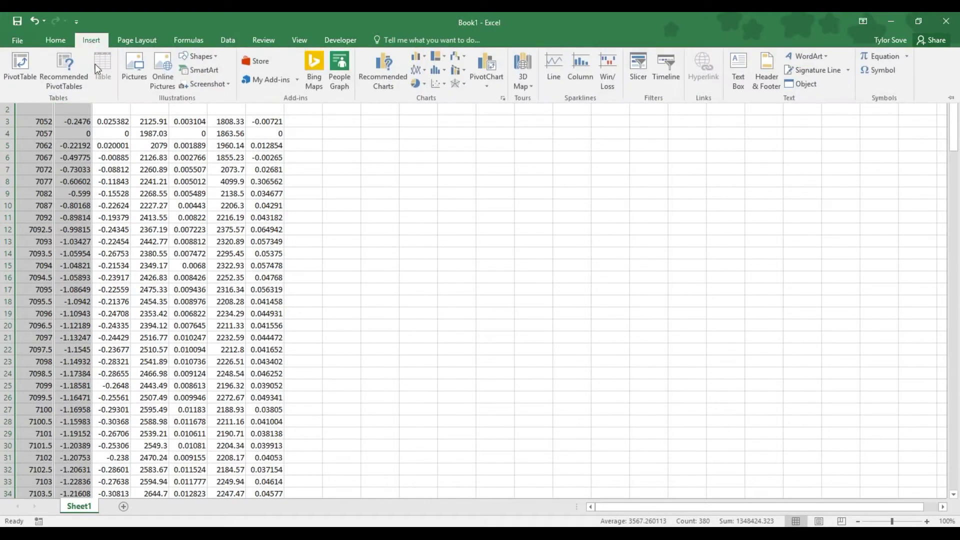
click(444, 86)
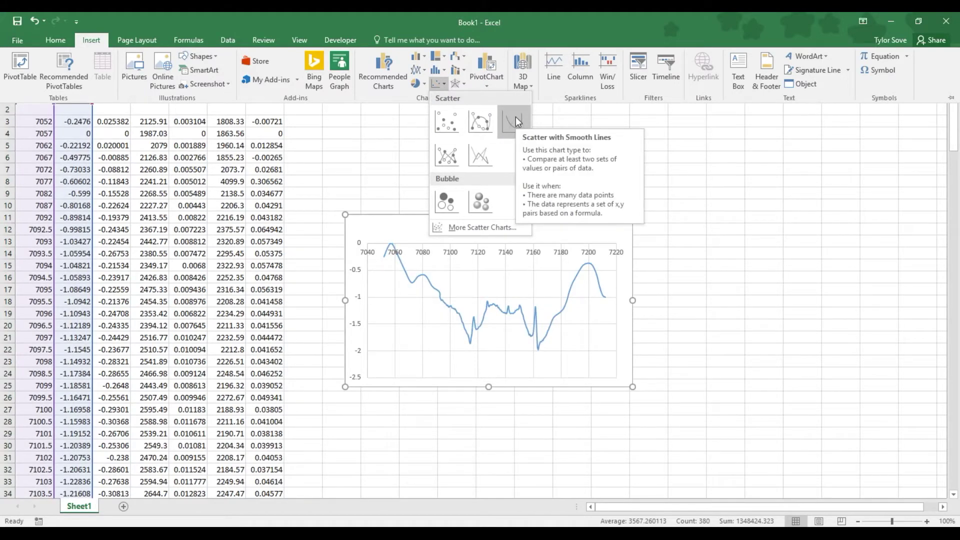
click(515, 116)
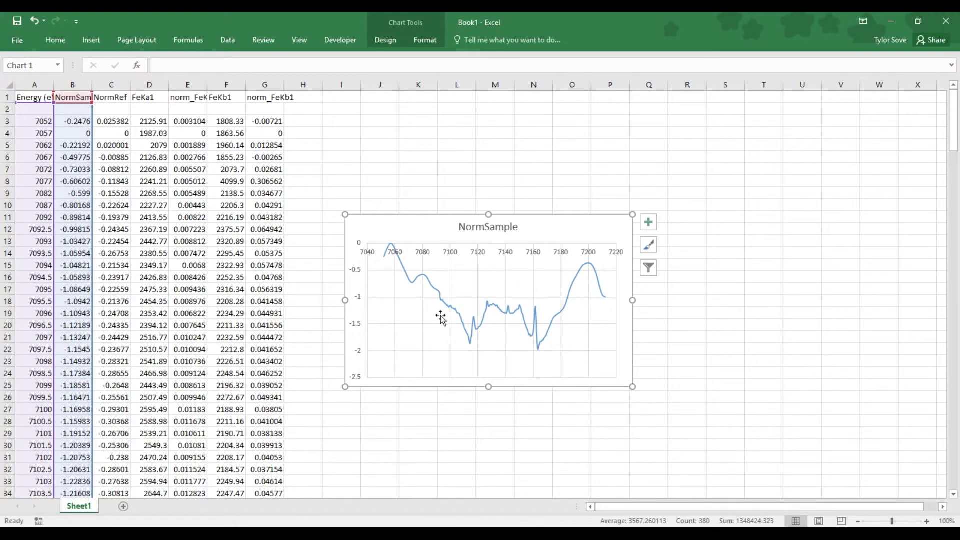
Step: Switch the chart's data to NormRef, then delete the chart
drag(71, 105, 111, 106)
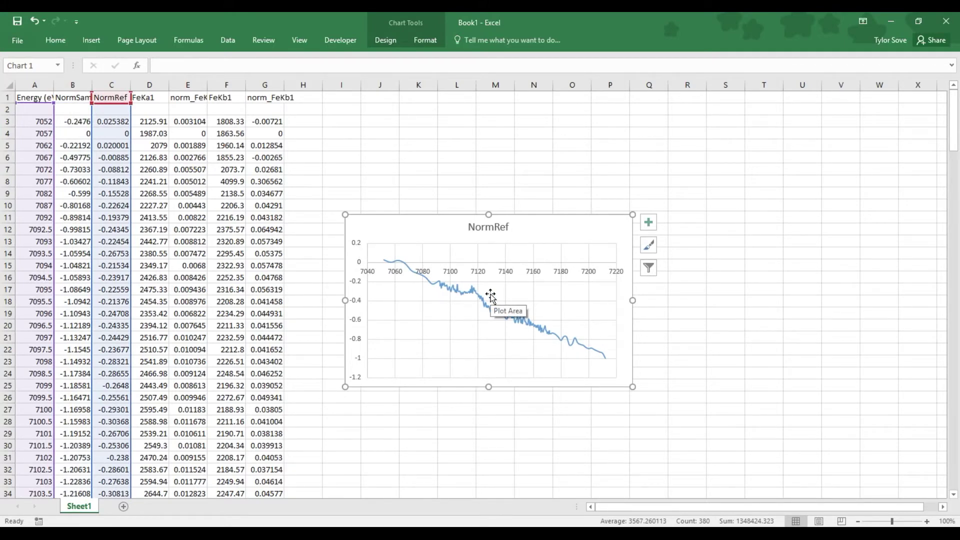
right_click(533, 226)
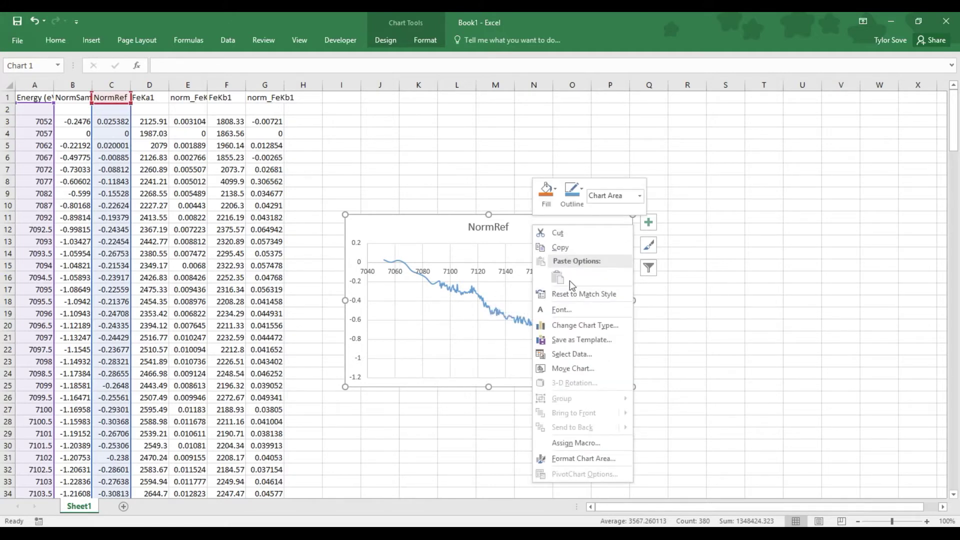
click(519, 231)
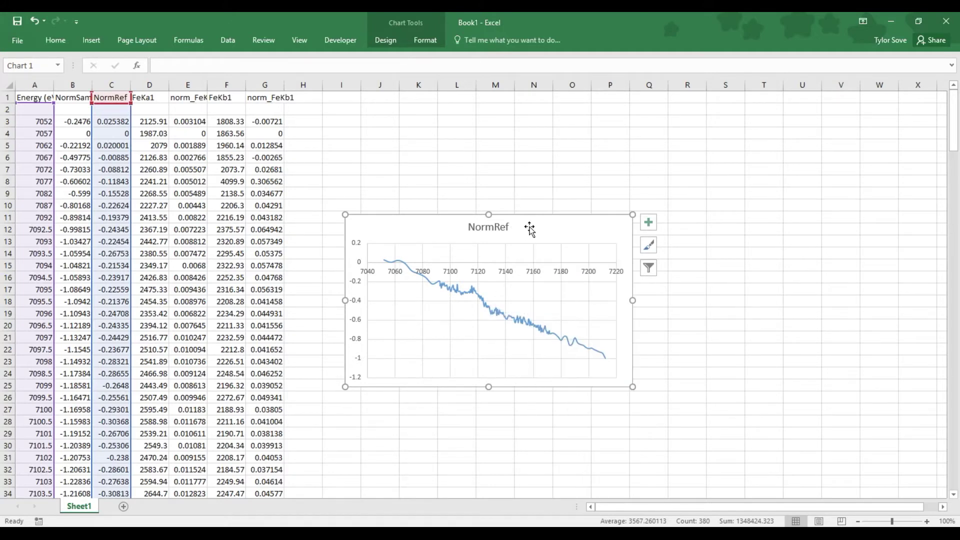
key(Delete)
click(71, 85)
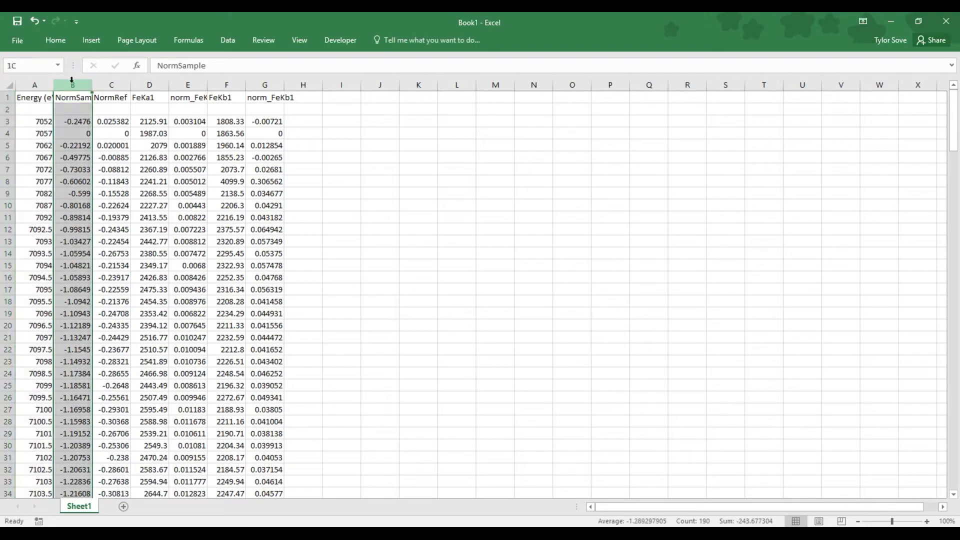
shift+click(111, 85)
right_click(113, 85)
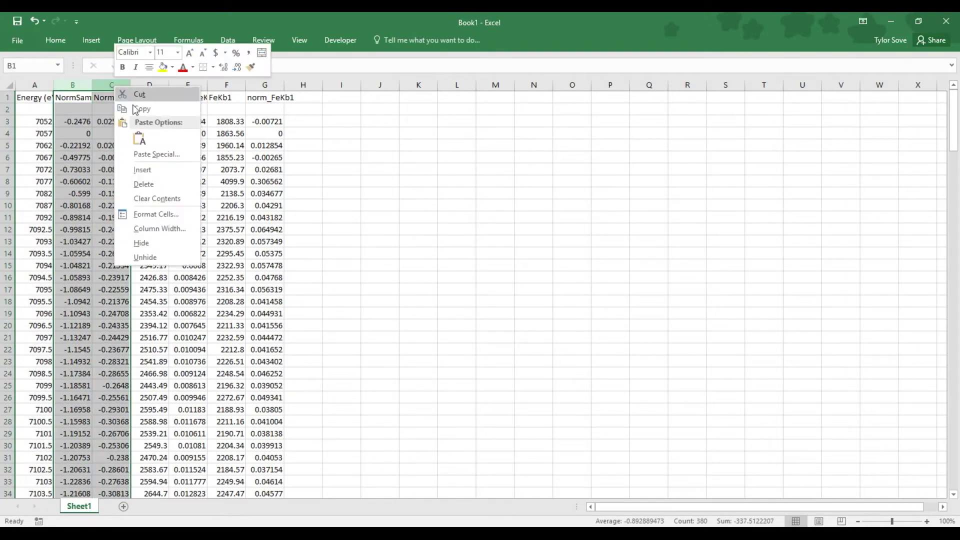
click(144, 184)
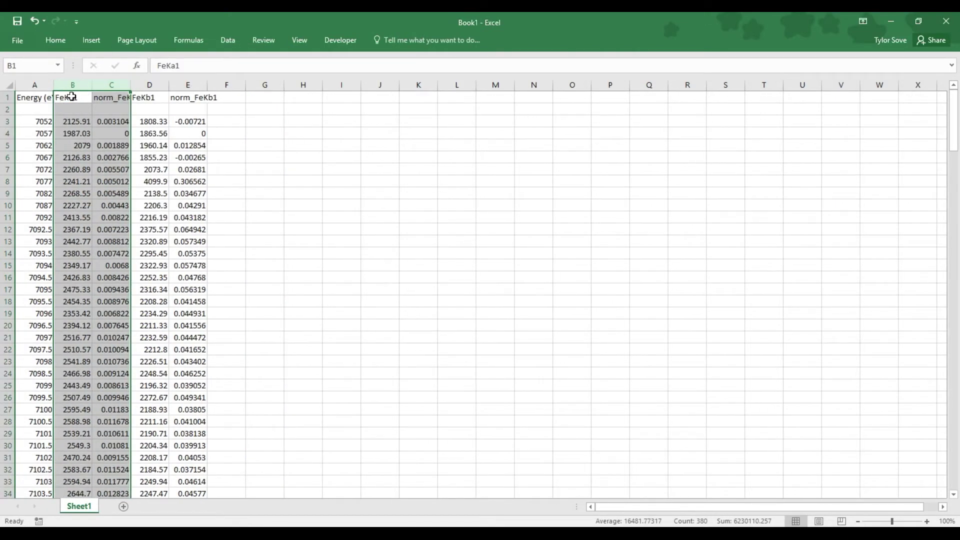
click(71, 97)
click(71, 96)
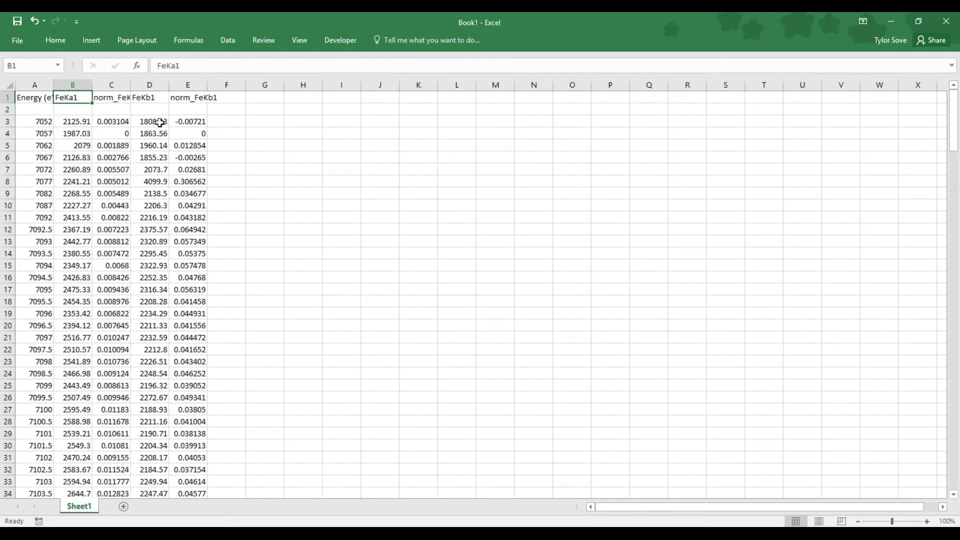
click(100, 97)
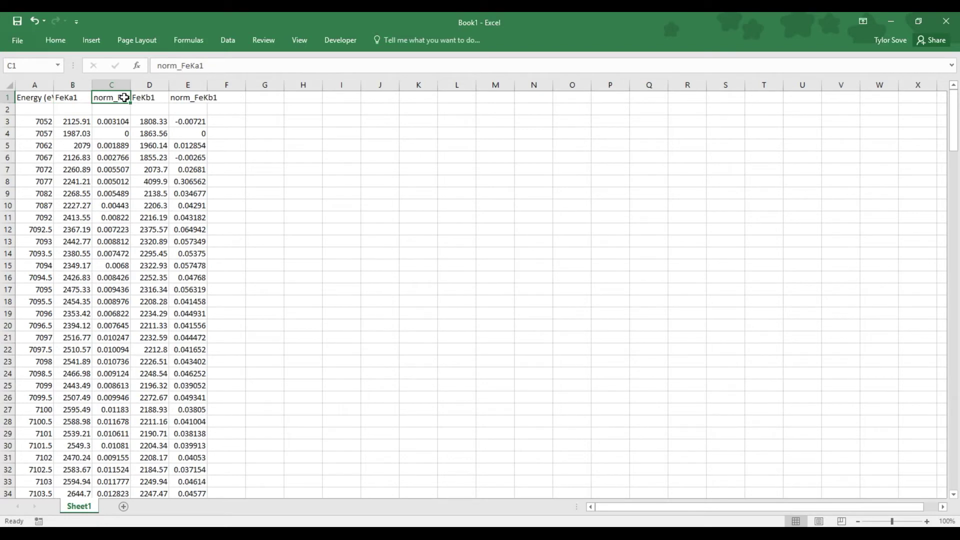
click(156, 99)
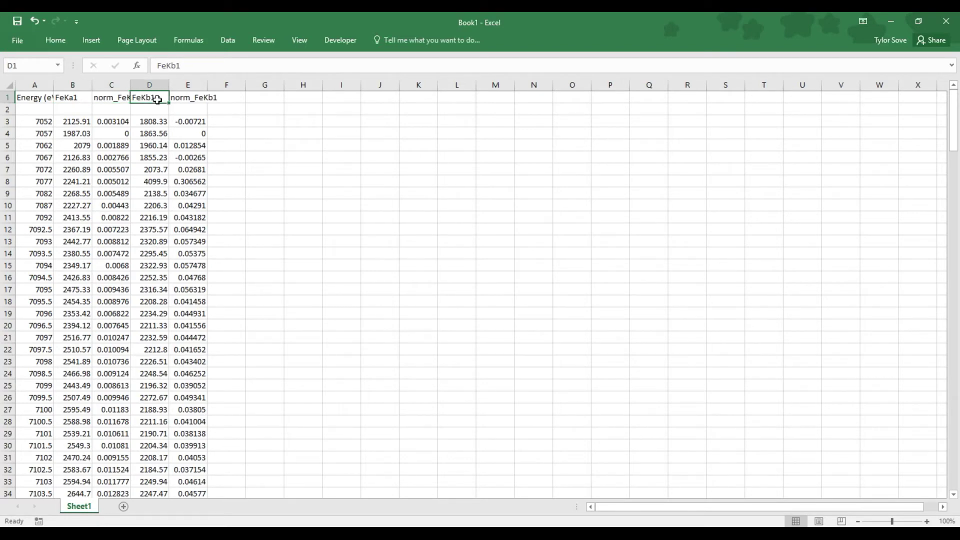
click(195, 102)
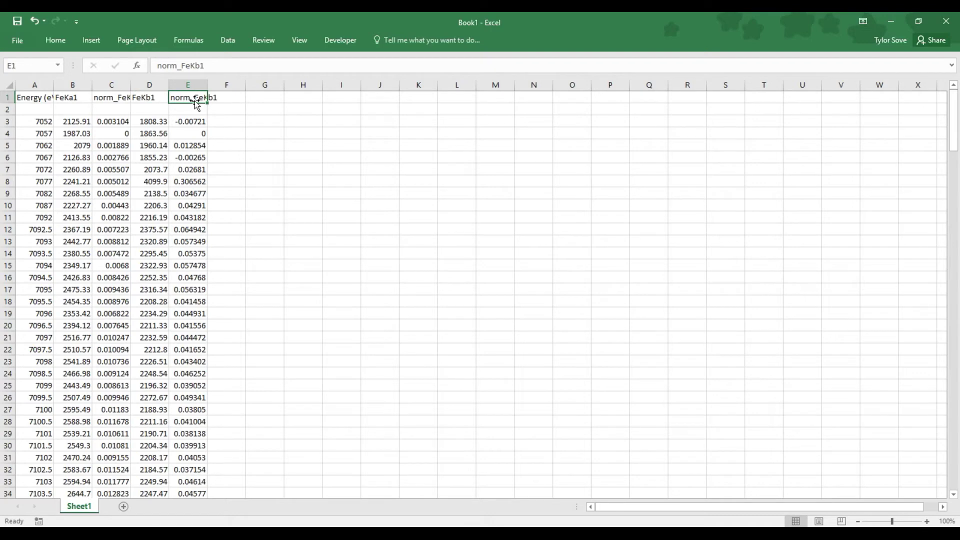
click(68, 96)
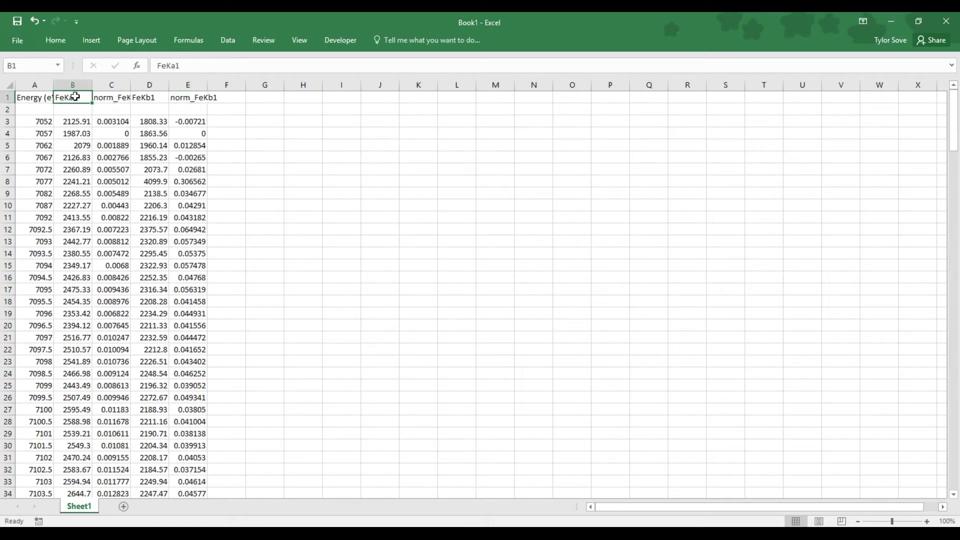
click(102, 95)
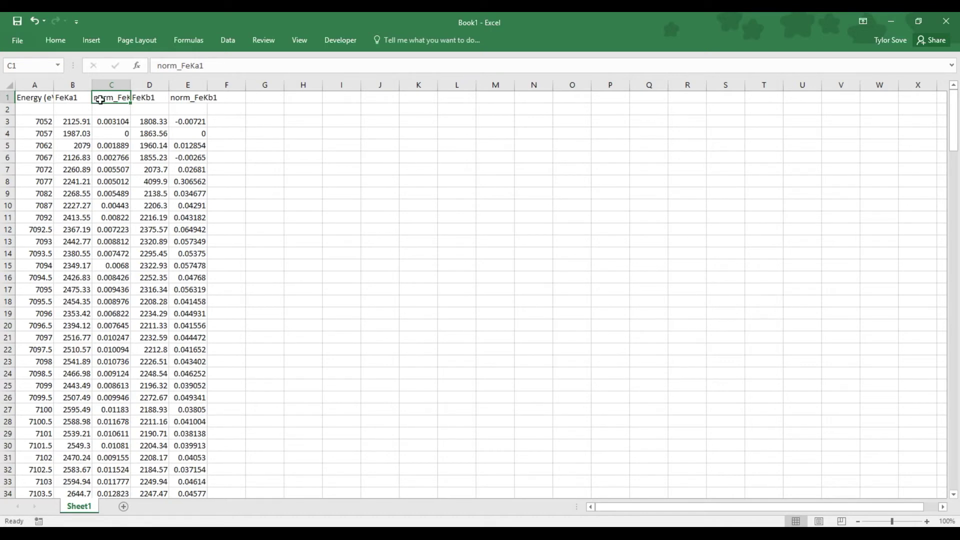
click(71, 99)
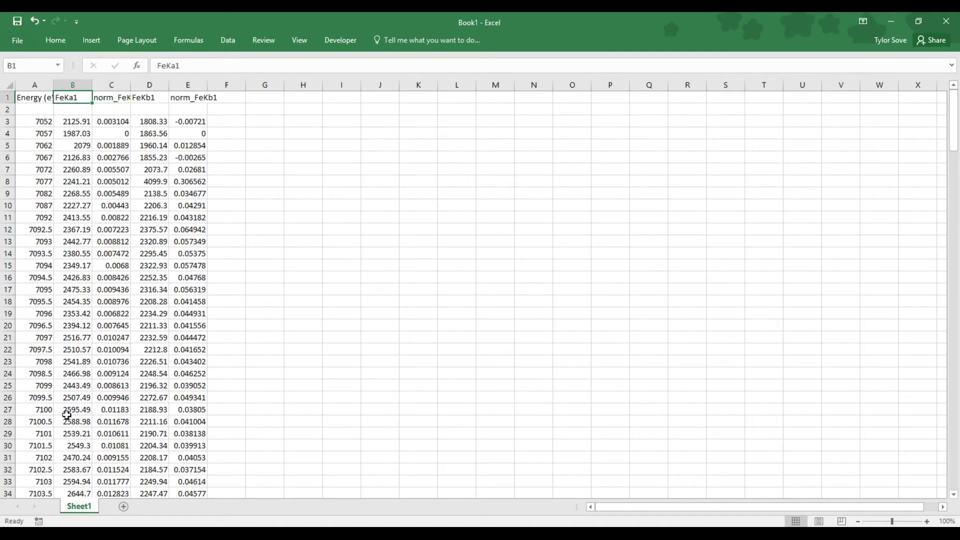
click(104, 98)
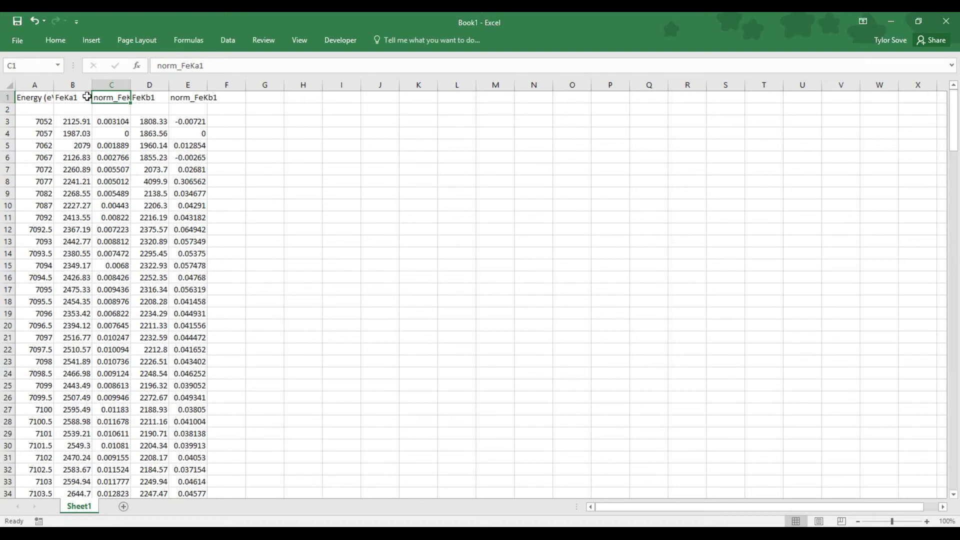
click(65, 99)
click(158, 97)
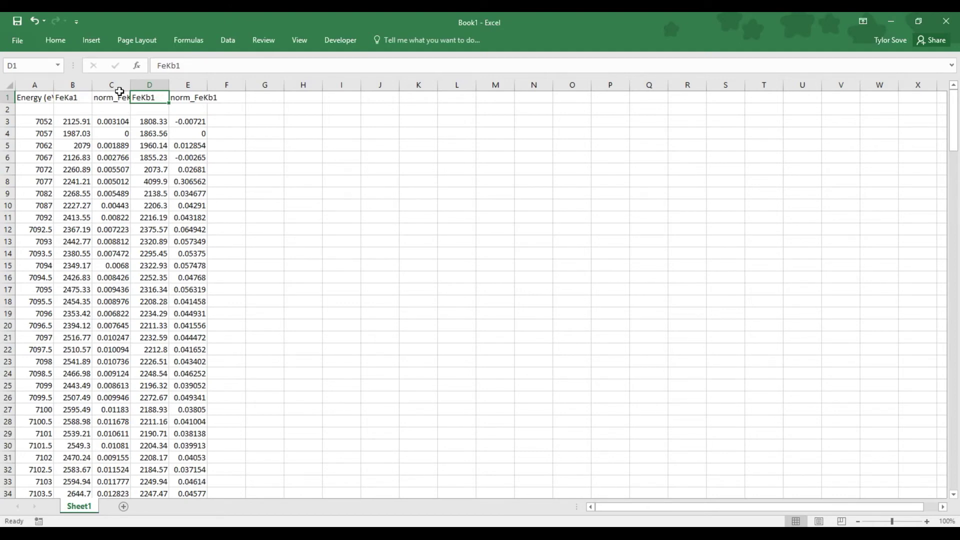
click(67, 97)
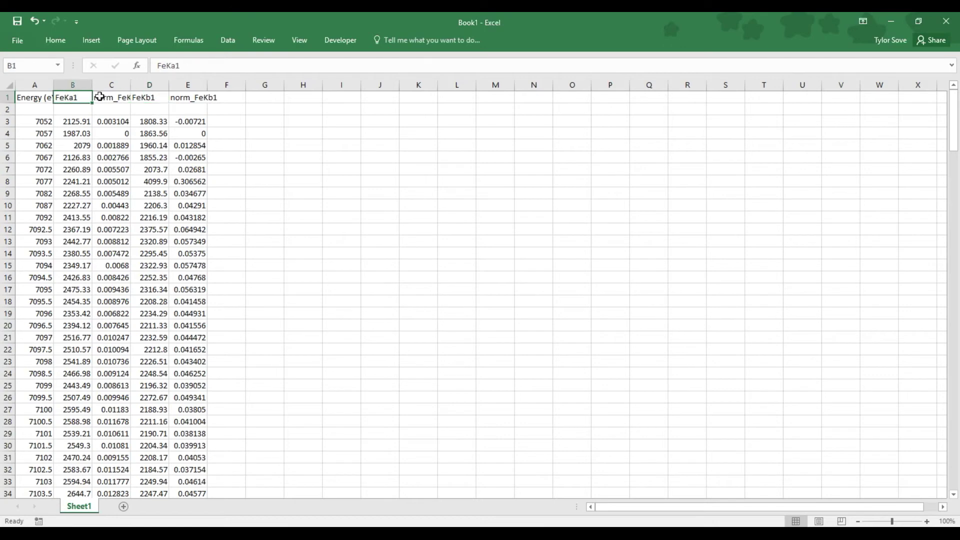
click(148, 98)
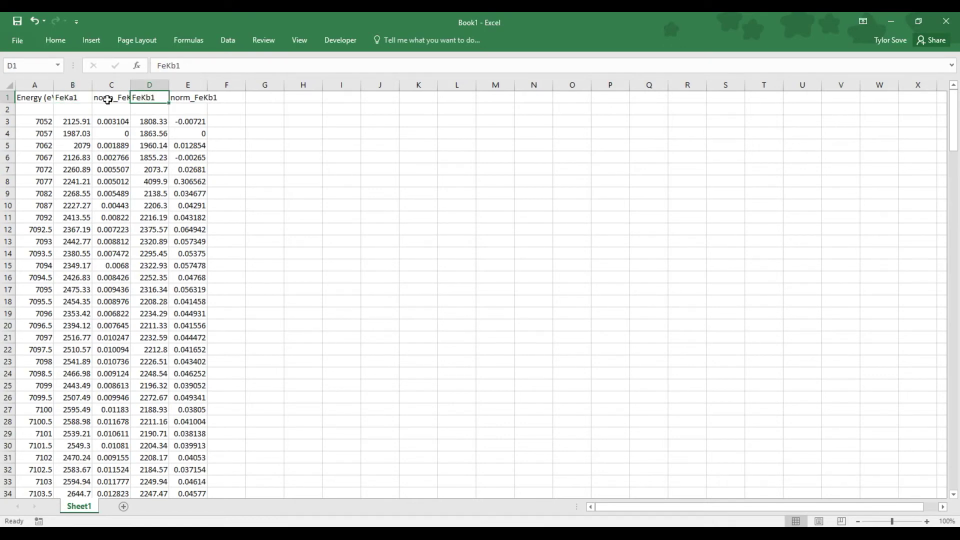
Step: Chart Energy (column A) against FeKa1 (column B) as a Scatter with Smooth Lines
click(40, 83)
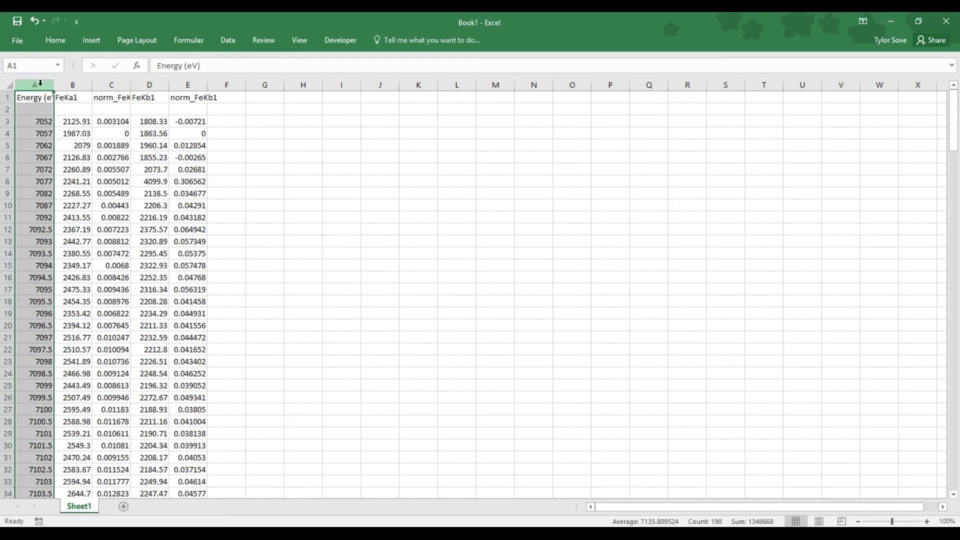
shift+click(77, 83)
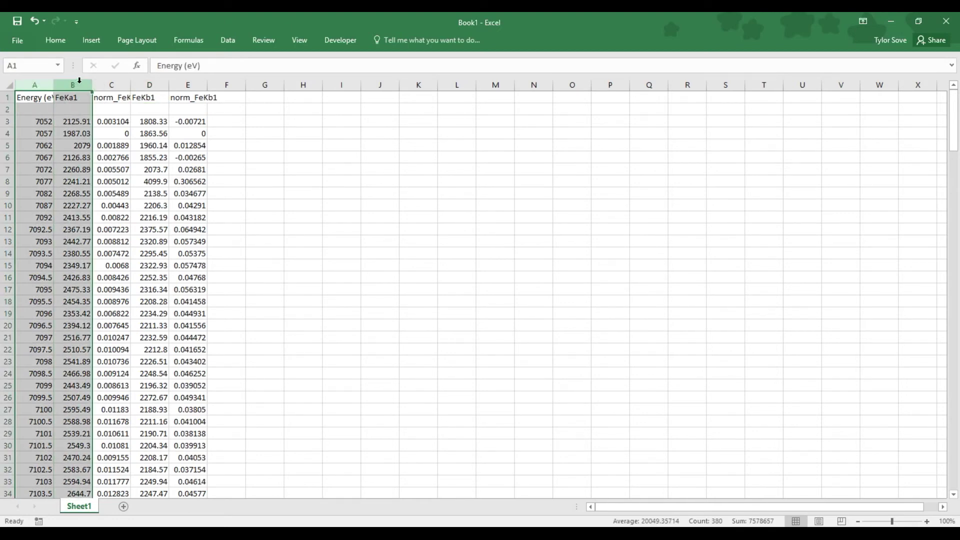
click(91, 40)
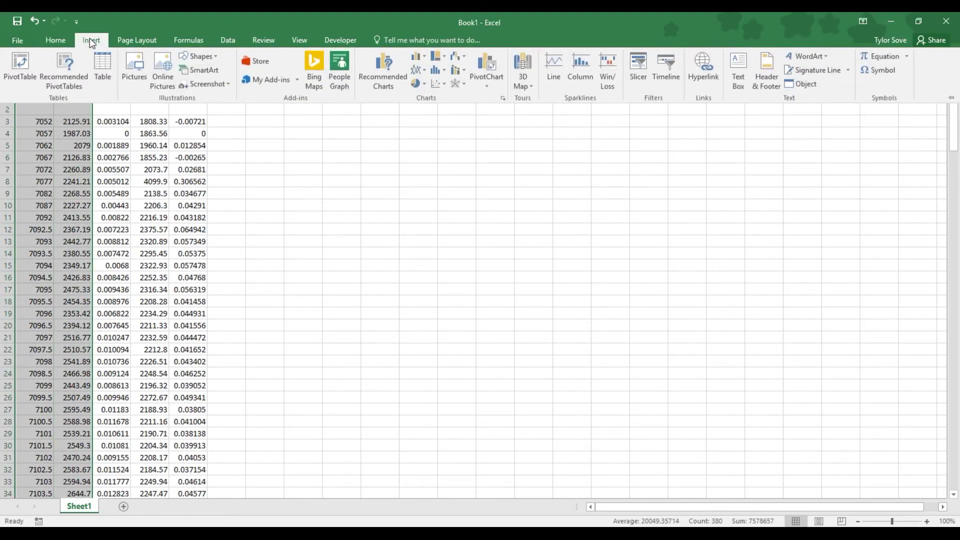
click(440, 86)
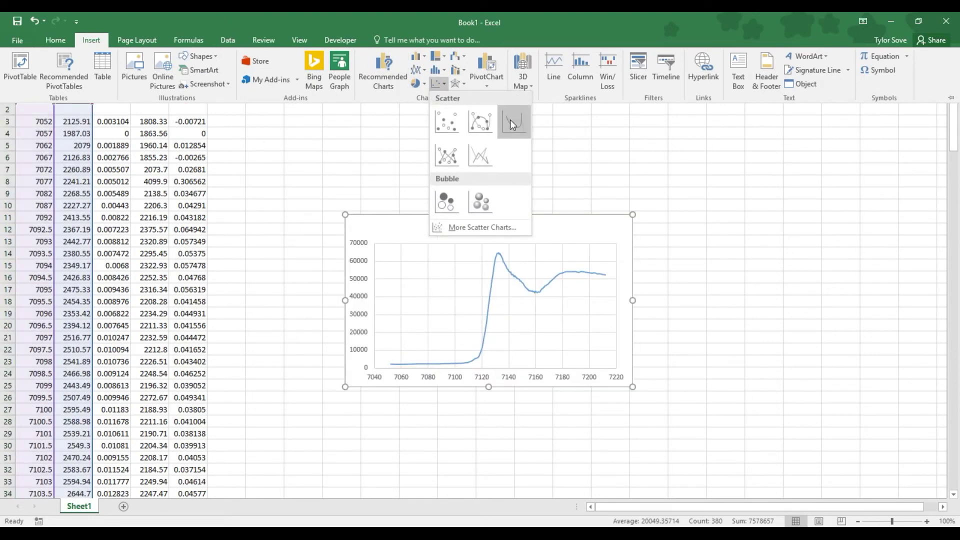
click(515, 119)
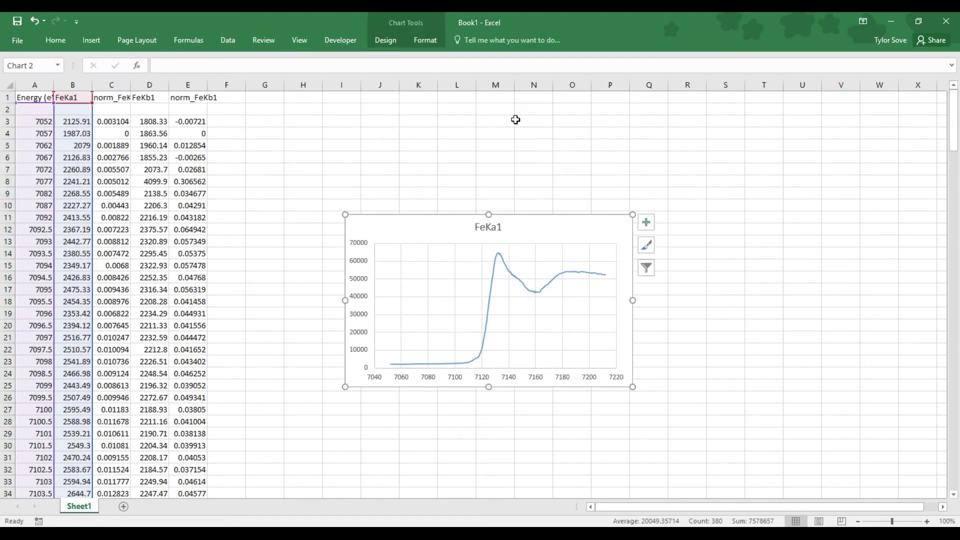
Step: Move the chart beside the data, stretch it across columns F–T, and keep FeKa1 plotted
drag(440, 241, 293, 118)
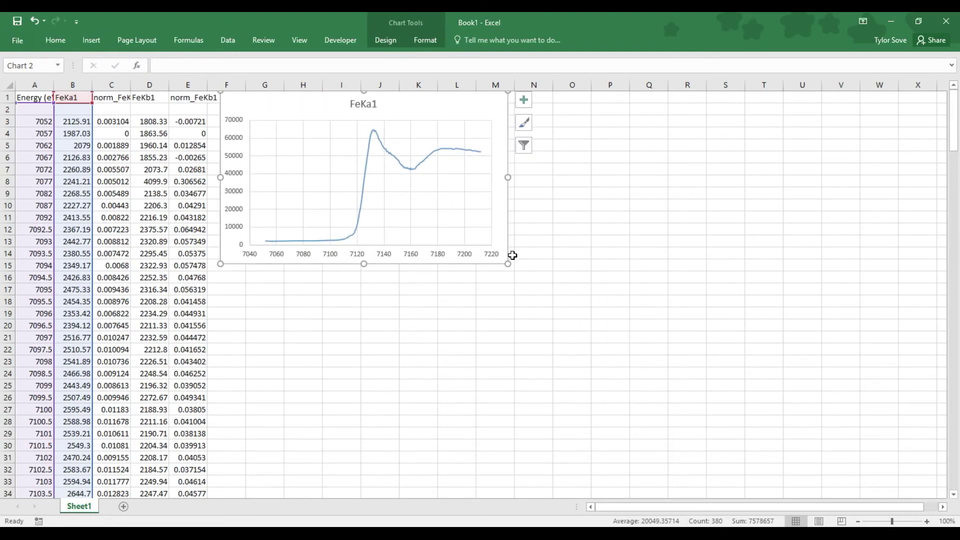
drag(507, 264, 780, 479)
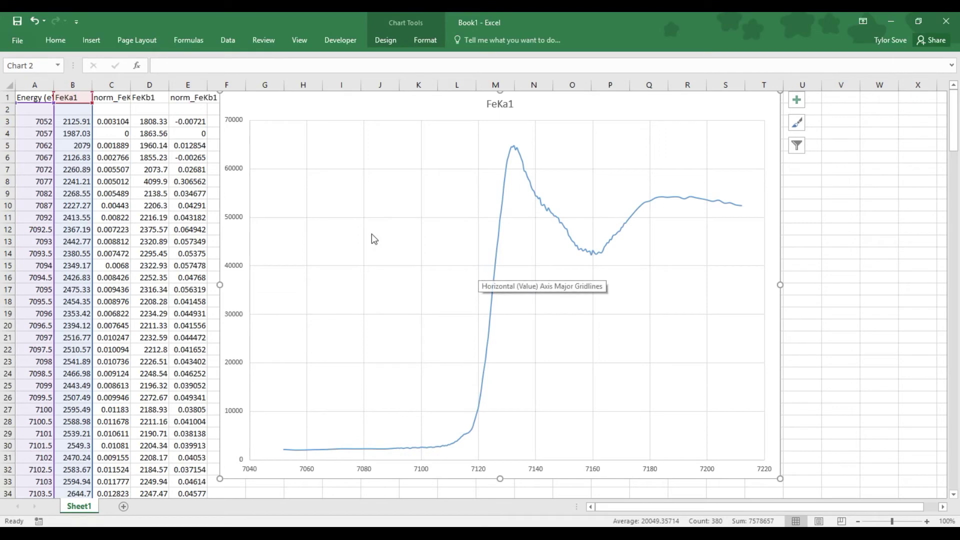
drag(67, 101, 102, 106)
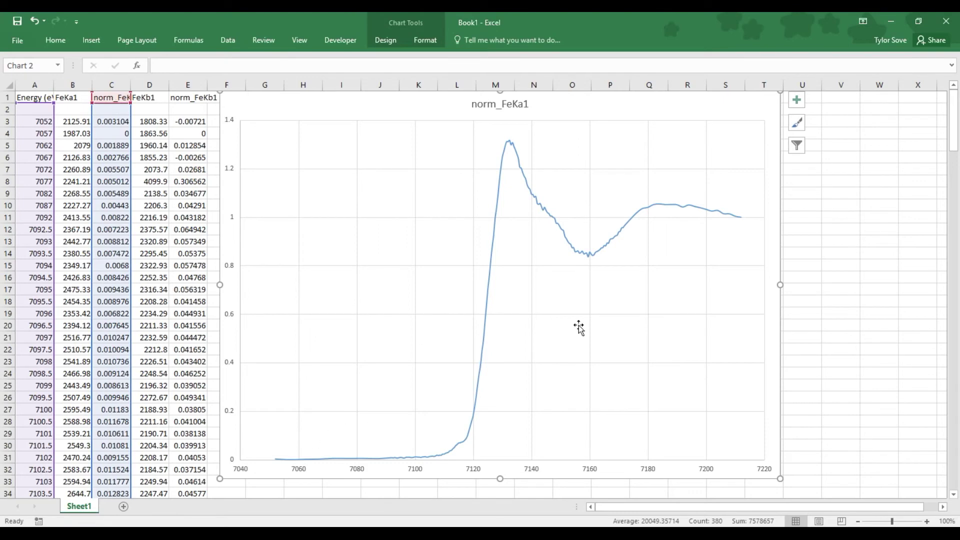
drag(111, 107, 147, 101)
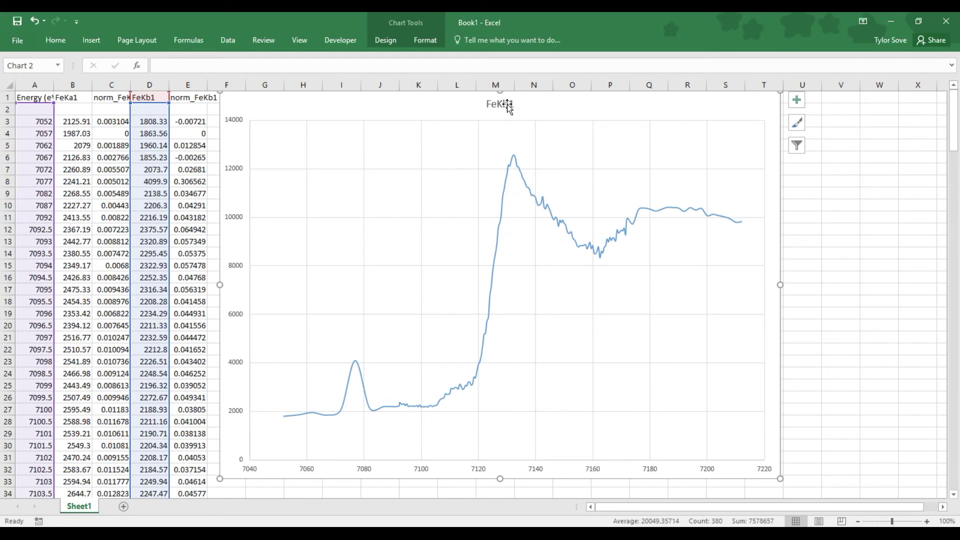
drag(150, 107, 77, 106)
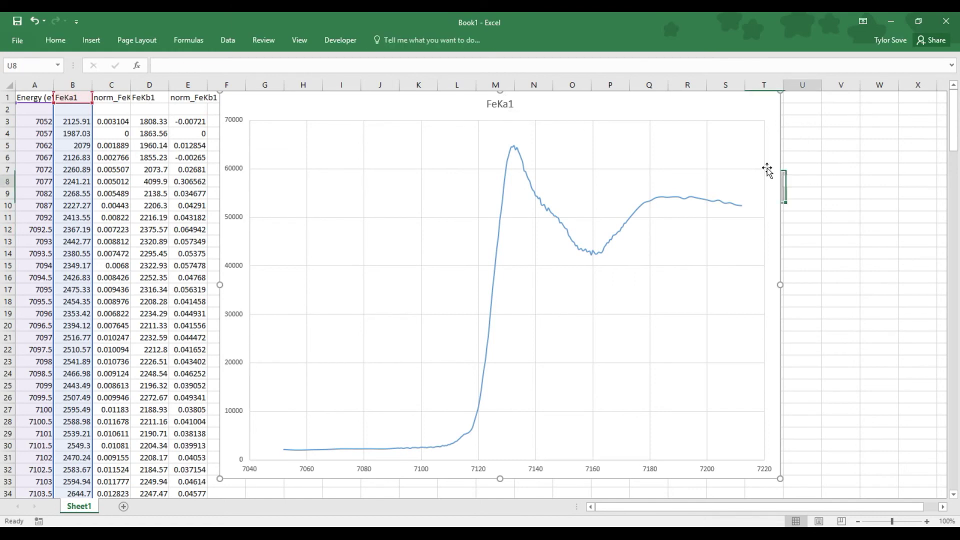
click(800, 176)
Step: Edit the FeKa1 chart title, adding 'XANES -' before and '- Sample Name' after it
click(513, 104)
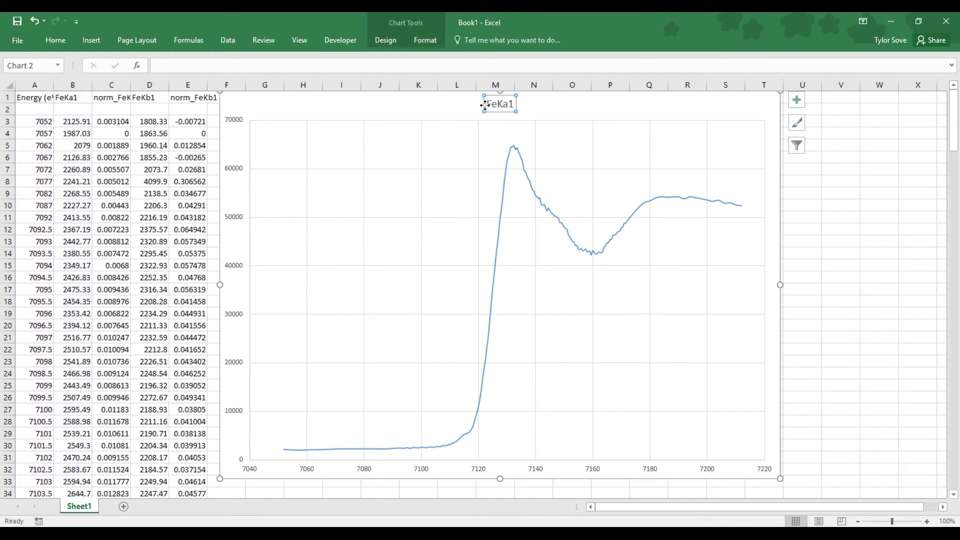
click(507, 104)
text(XANES)
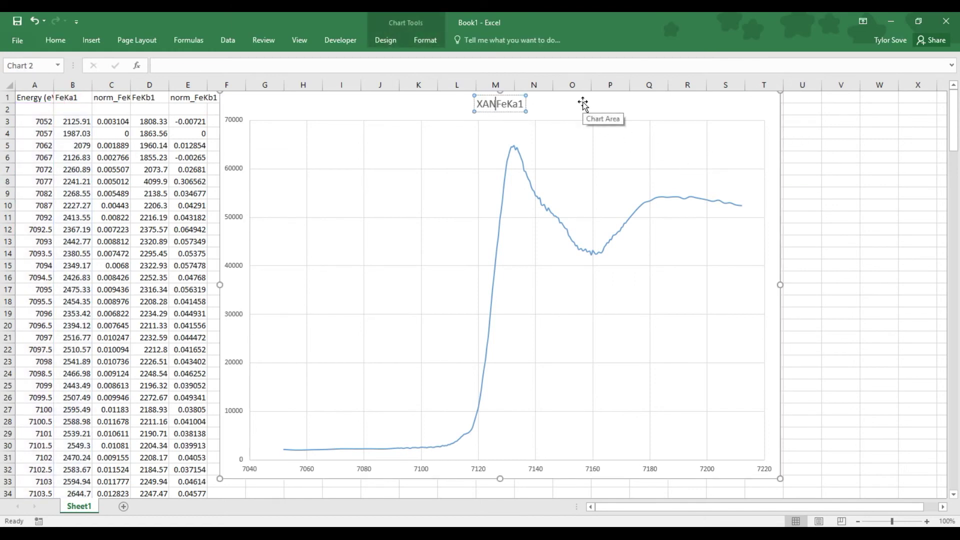
text( -)
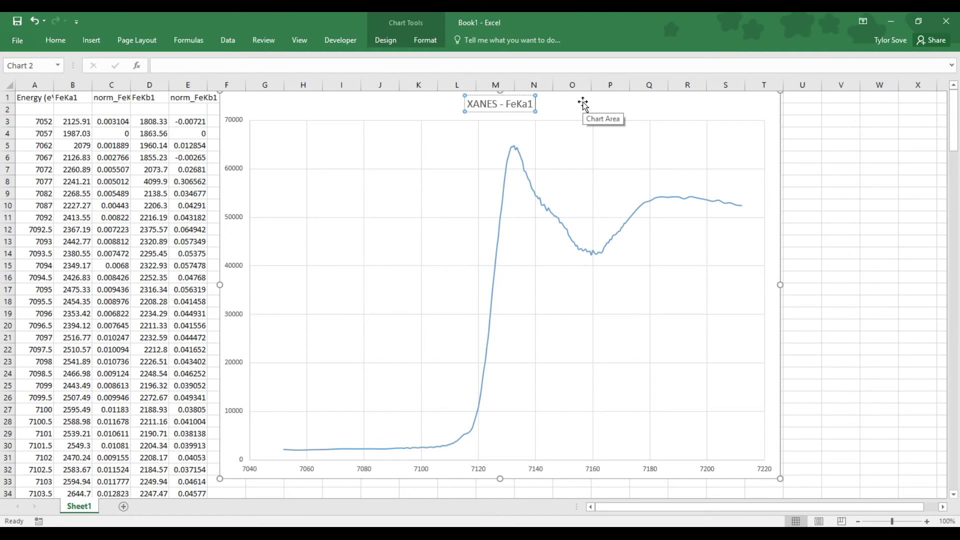
key(End)
text(- Sample Name)
click(586, 104)
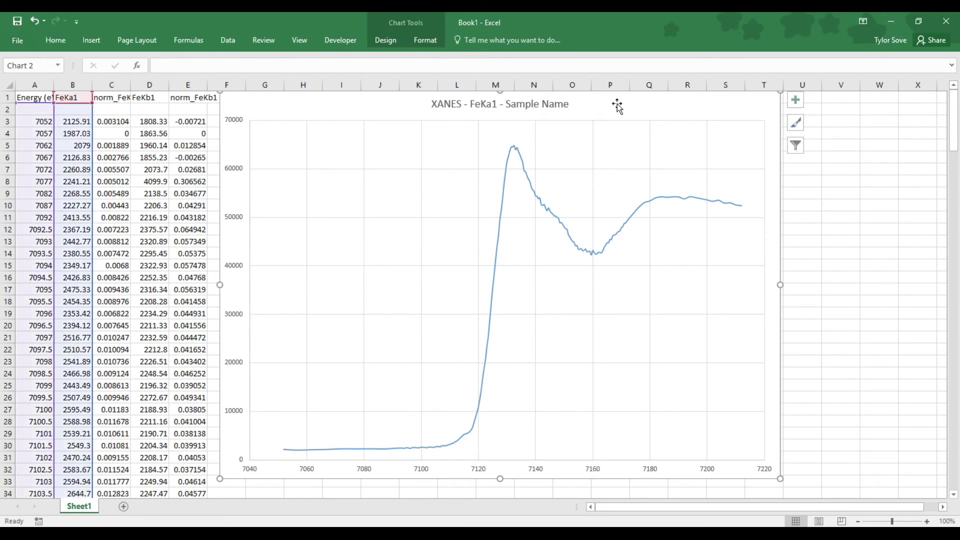
click(800, 101)
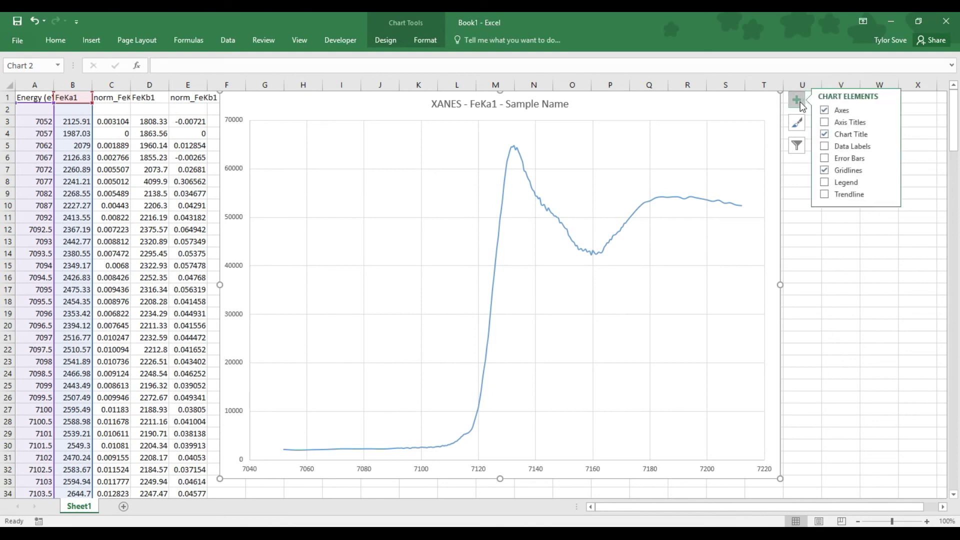
Step: Turn on axis titles and label the vertical axis 'Photon Count'
click(825, 123)
drag(236, 272, 236, 307)
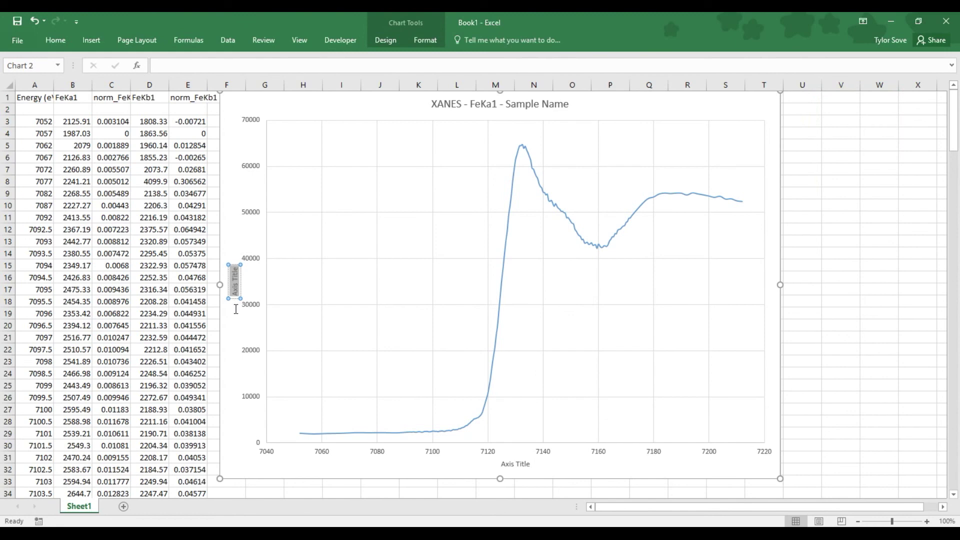
key(Delete)
text(Photon Count)
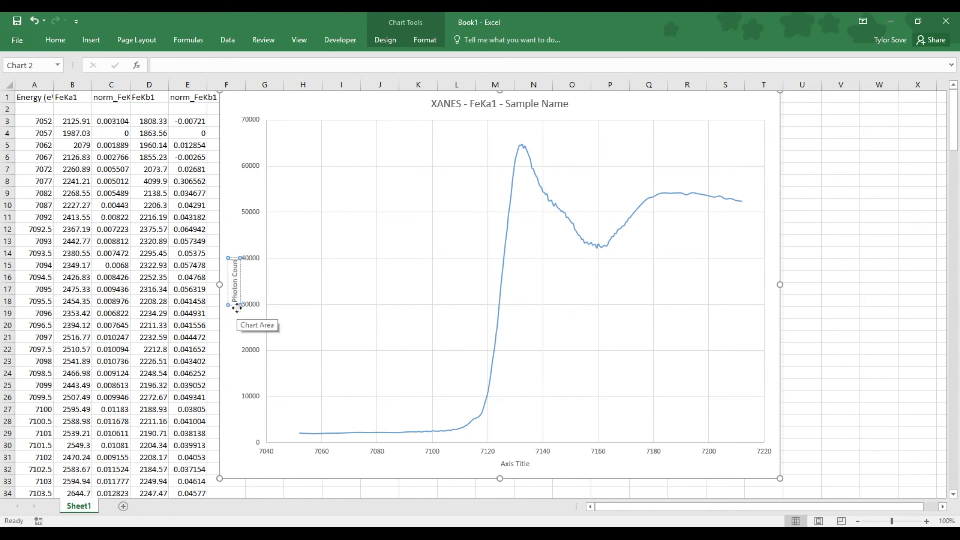
Step: Replace the horizontal axis placeholder with 'Energy (eV)'
click(530, 462)
drag(530, 463, 501, 464)
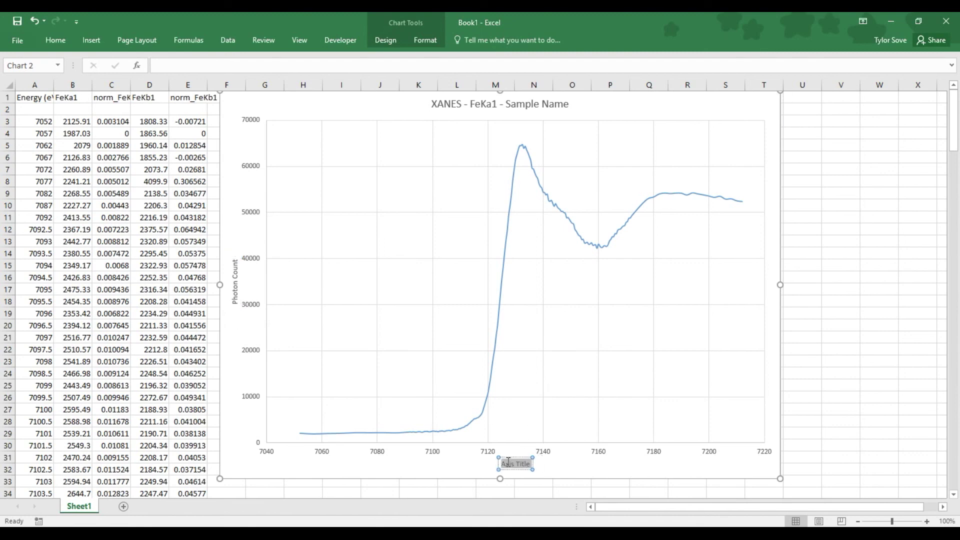
text(Energy (eV))
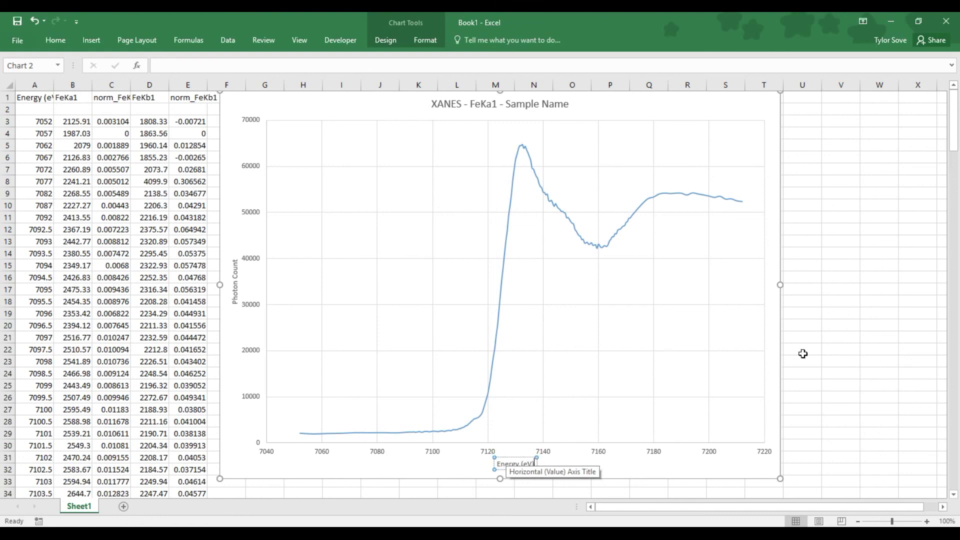
click(840, 349)
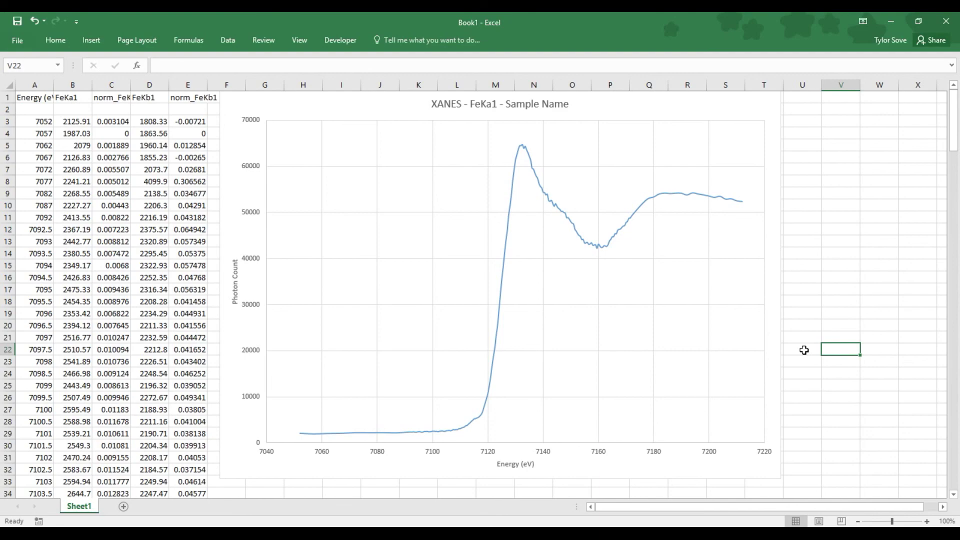